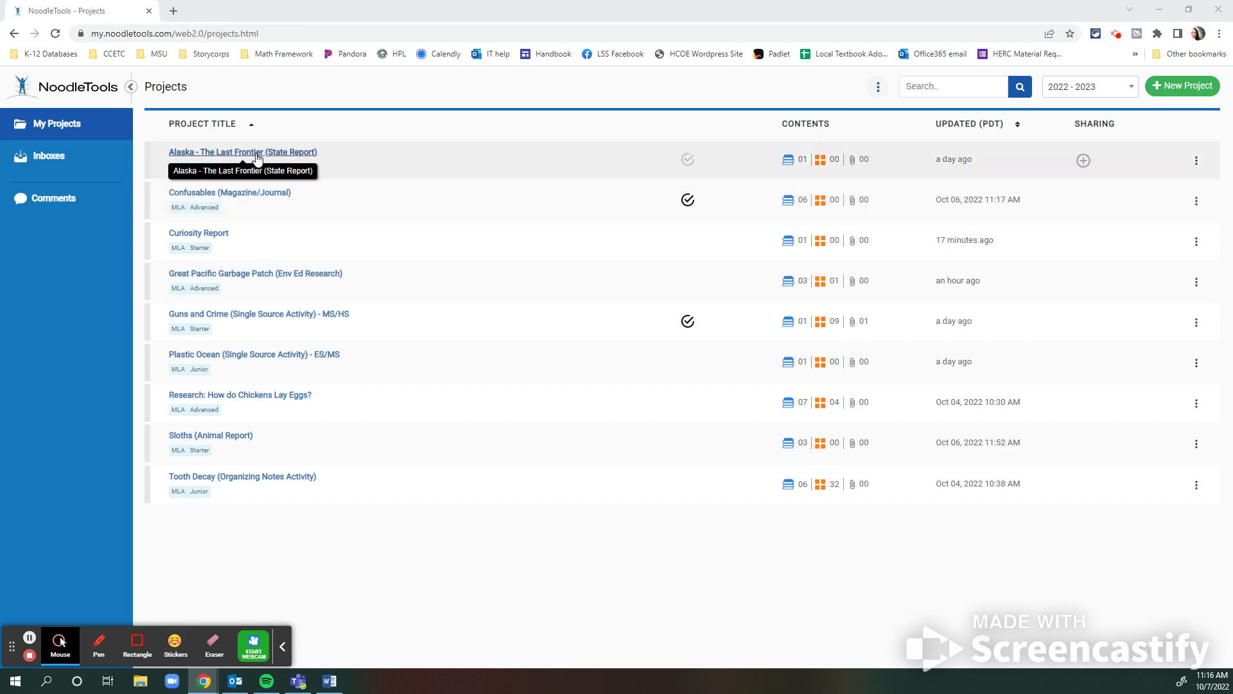
Open the Alaska - The Last Frontier project's CultureGrams source and load its URL in a new browser tab.
left_click(283, 154)
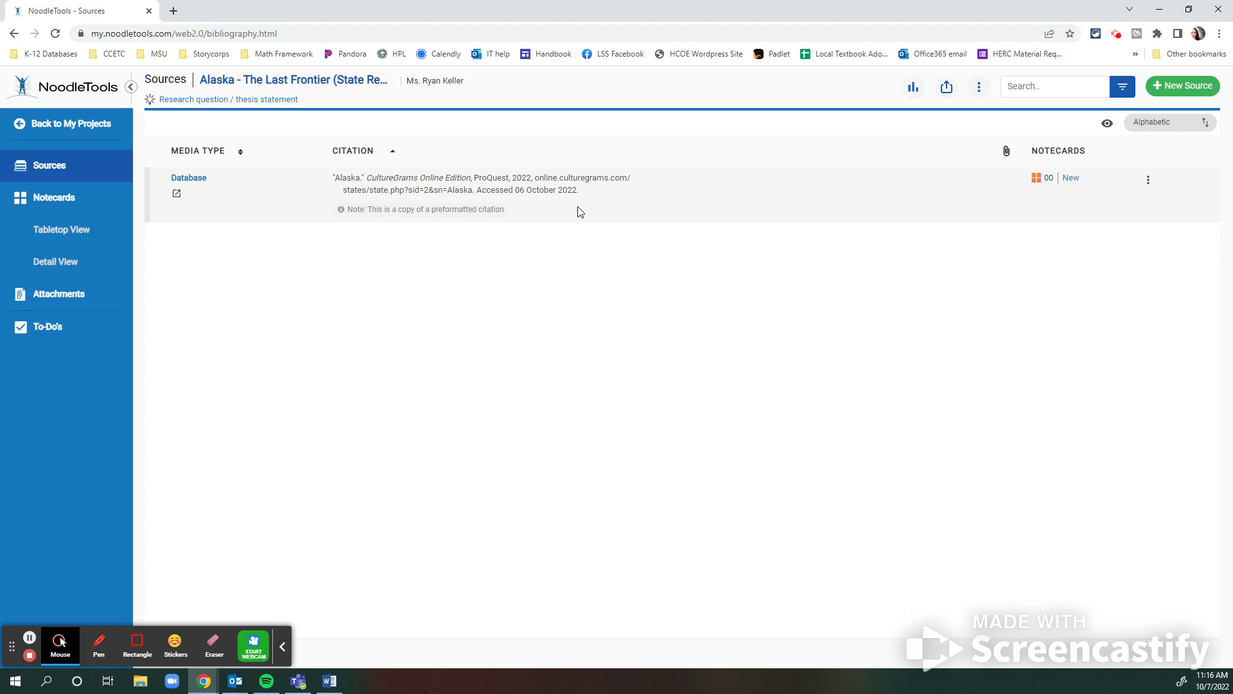
left_click(586, 183)
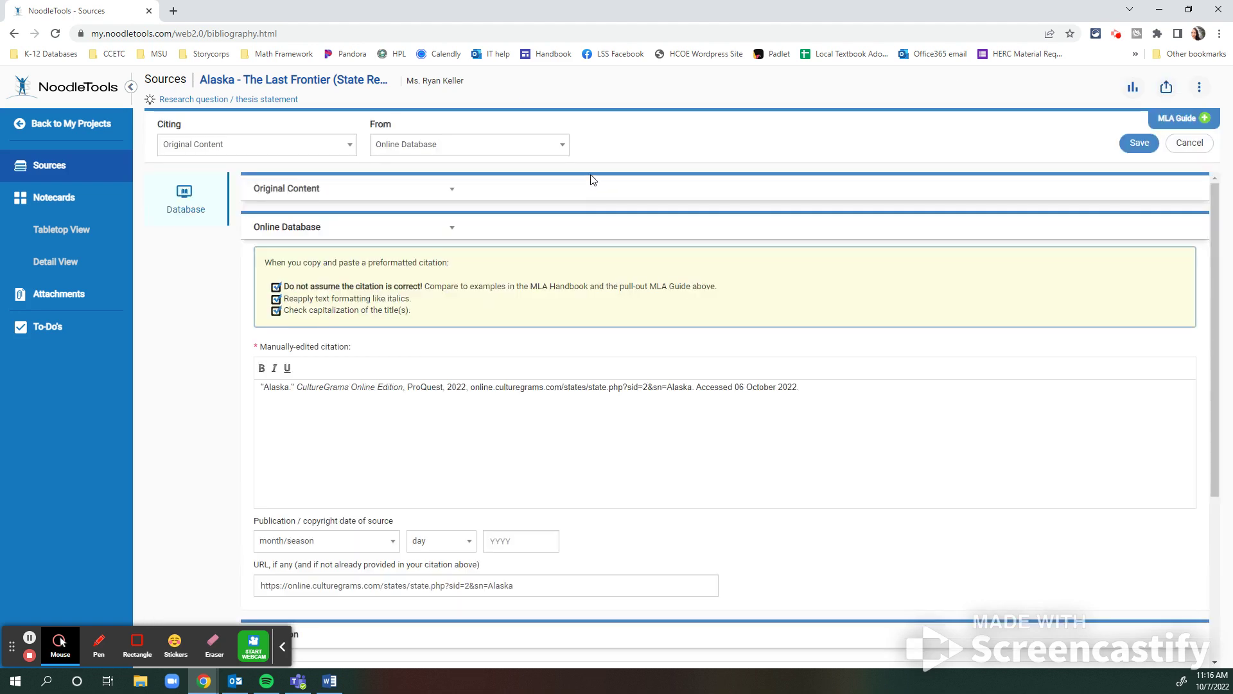
scroll(393, 398, "down", 3)
triple_click(393, 401)
key("ctrl+c")
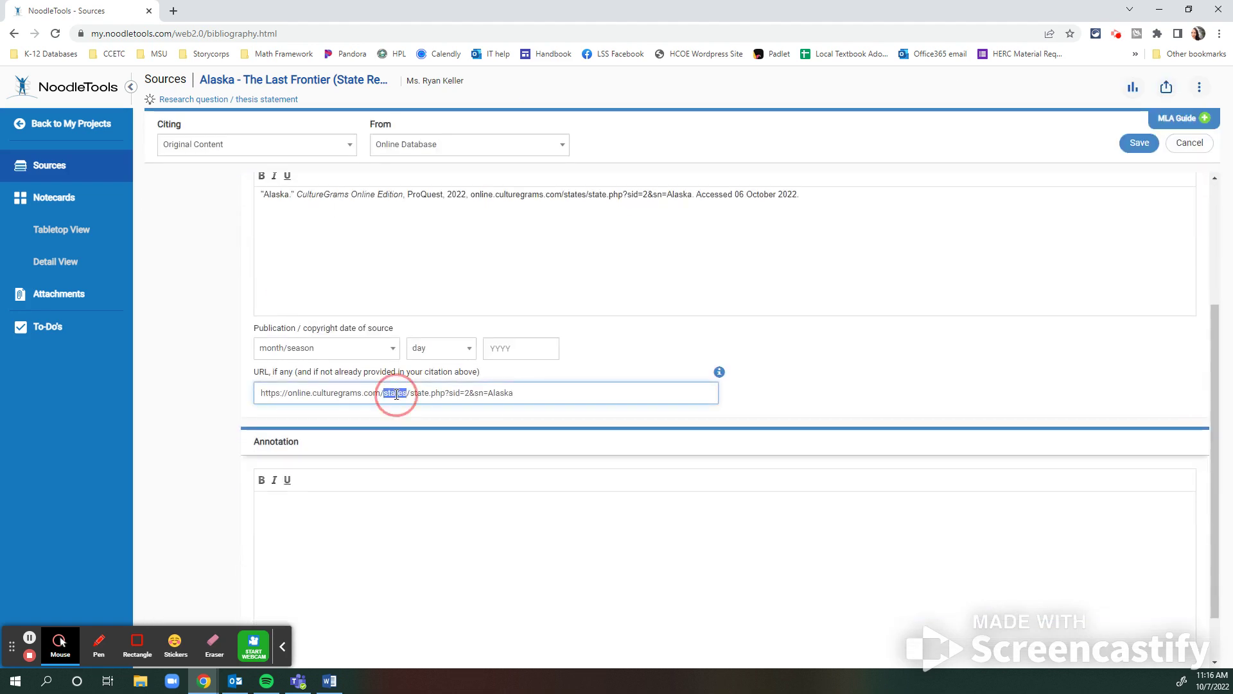
left_click(174, 11)
key("ctrl+v")
key("Return")
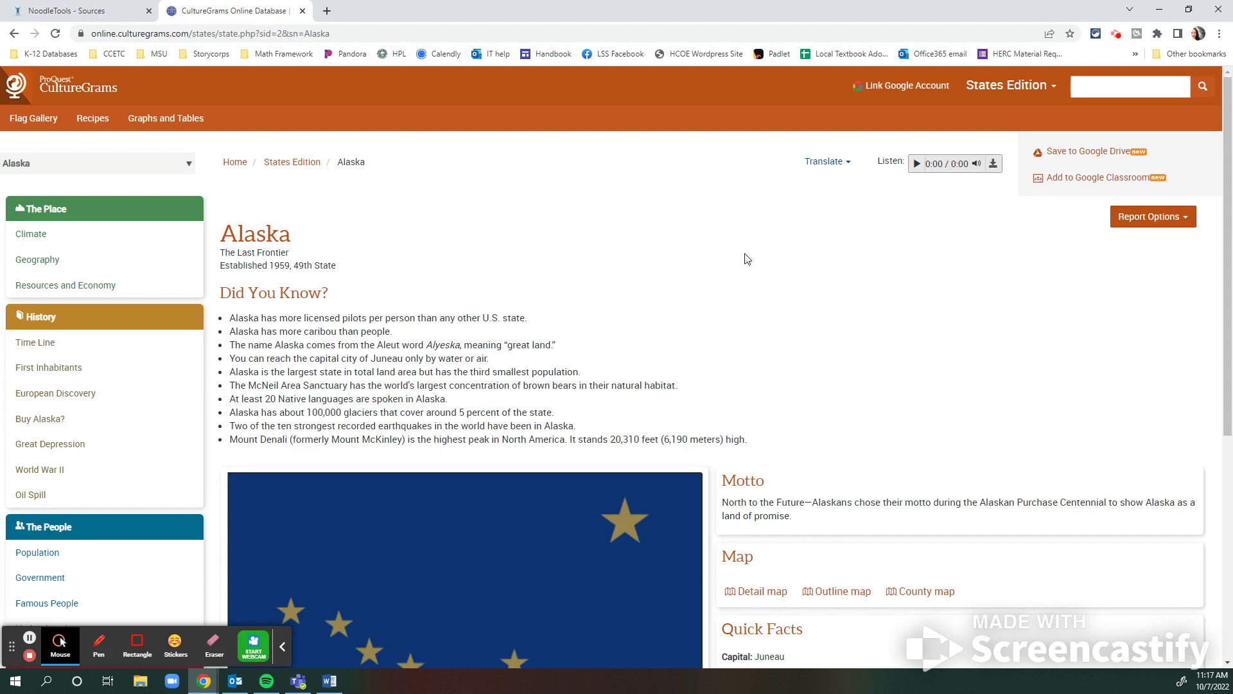
Look over the CultureGrams Alaska page and open its Native America article.
scroll(713, 286, "down", 2)
scroll(914, 256, "down", 3)
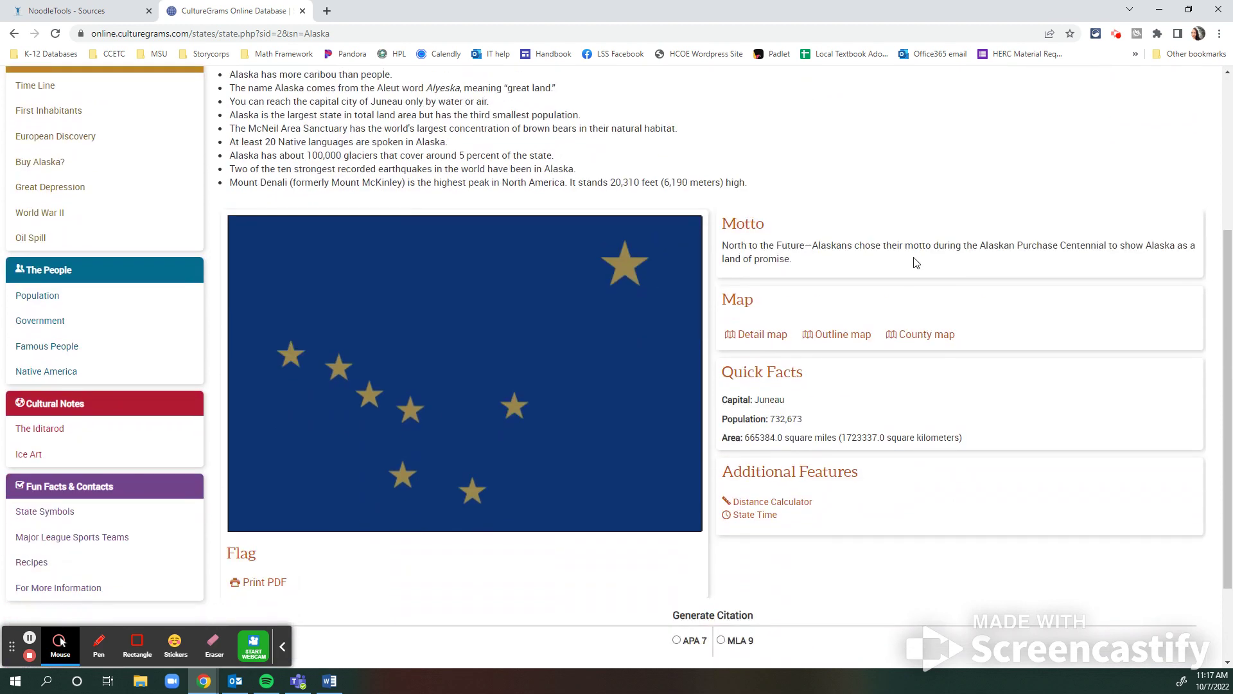
scroll(925, 302, "up", 1)
scroll(936, 347, "up", 4)
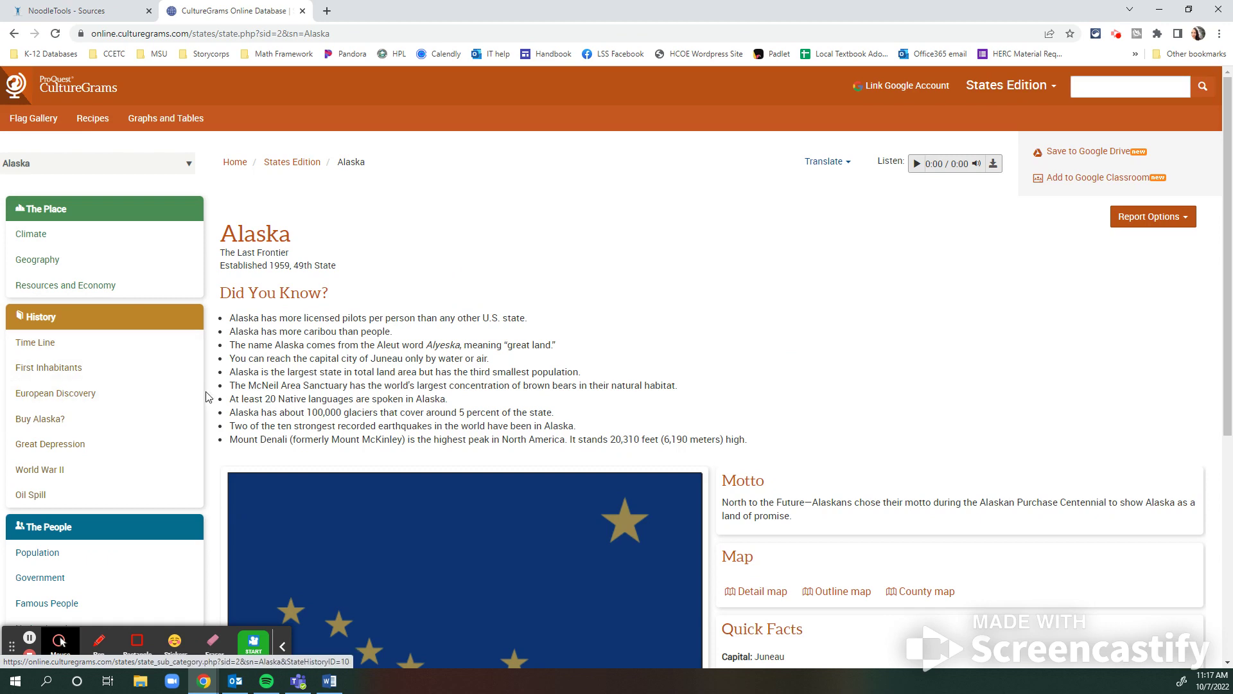
scroll(174, 407, "down", 1)
scroll(174, 406, "down", 2)
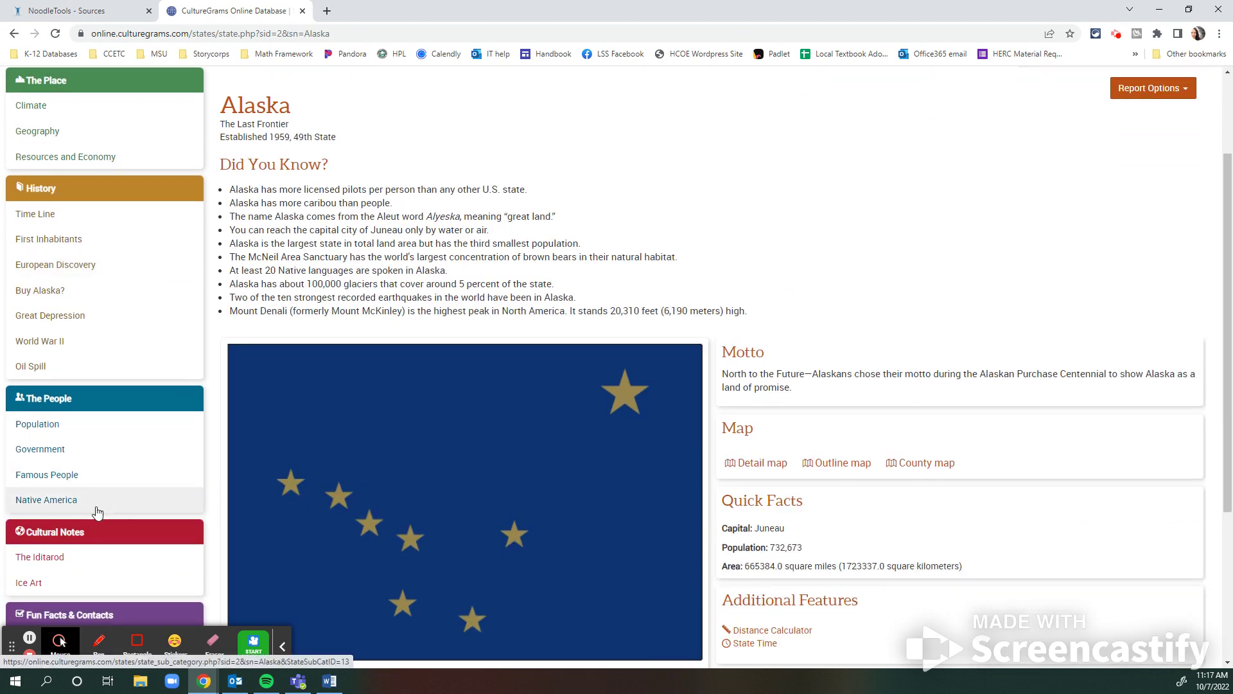
left_click(51, 505)
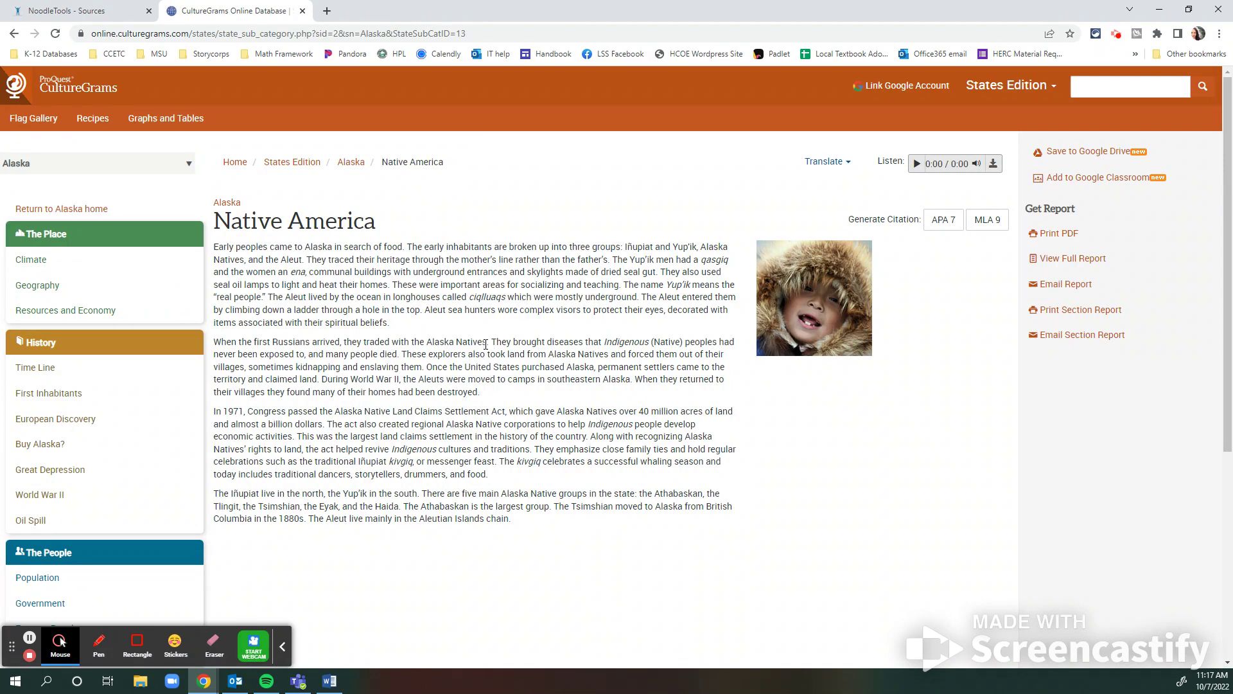
Return to NoodleTools and close the Alaska source form without saving.
left_click(82, 12)
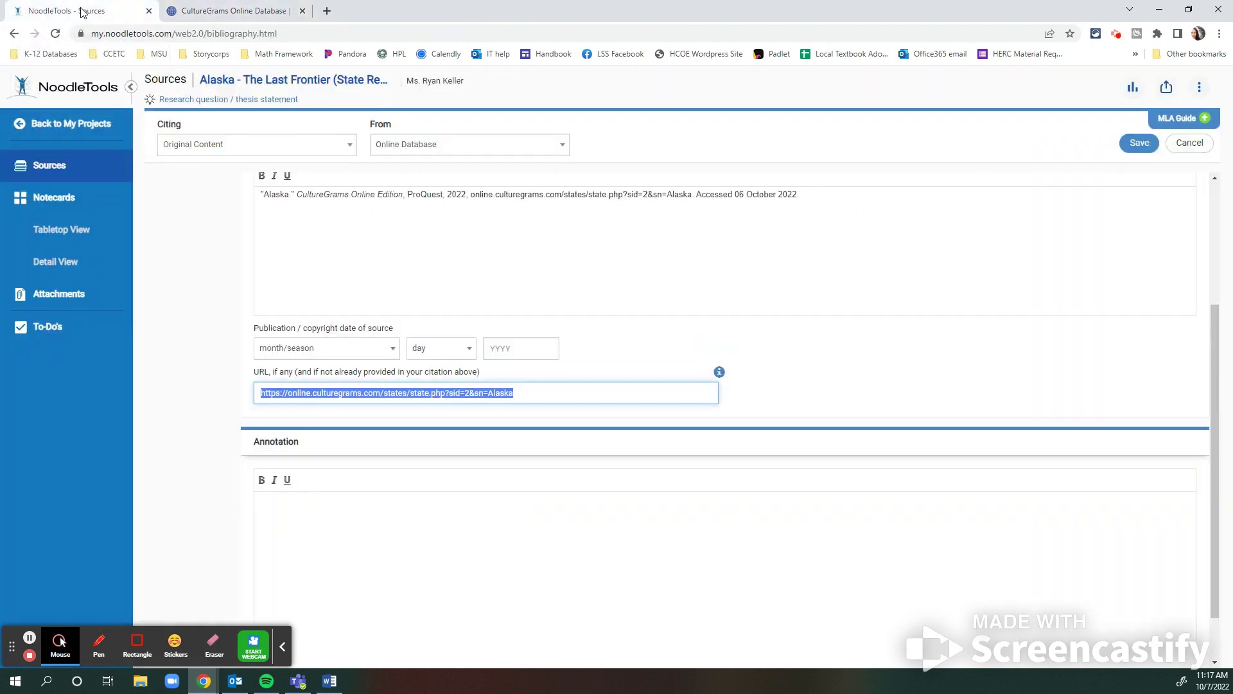
scroll(206, 244, "up", 3)
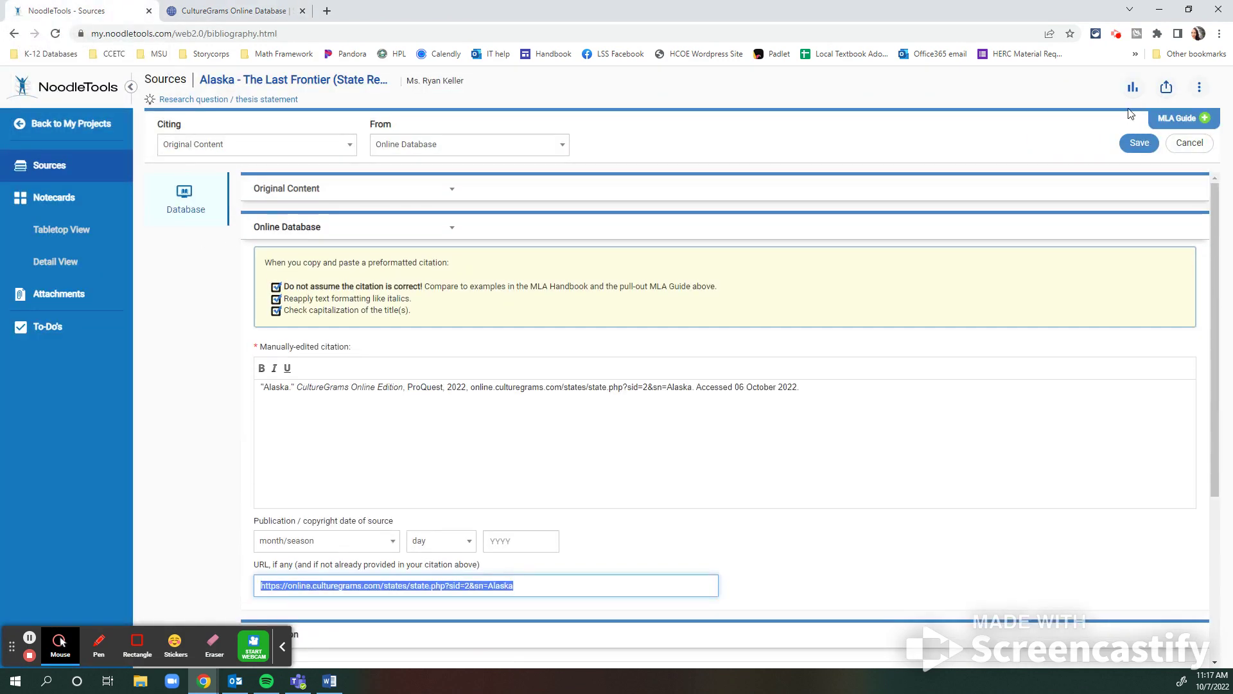
left_click(1189, 142)
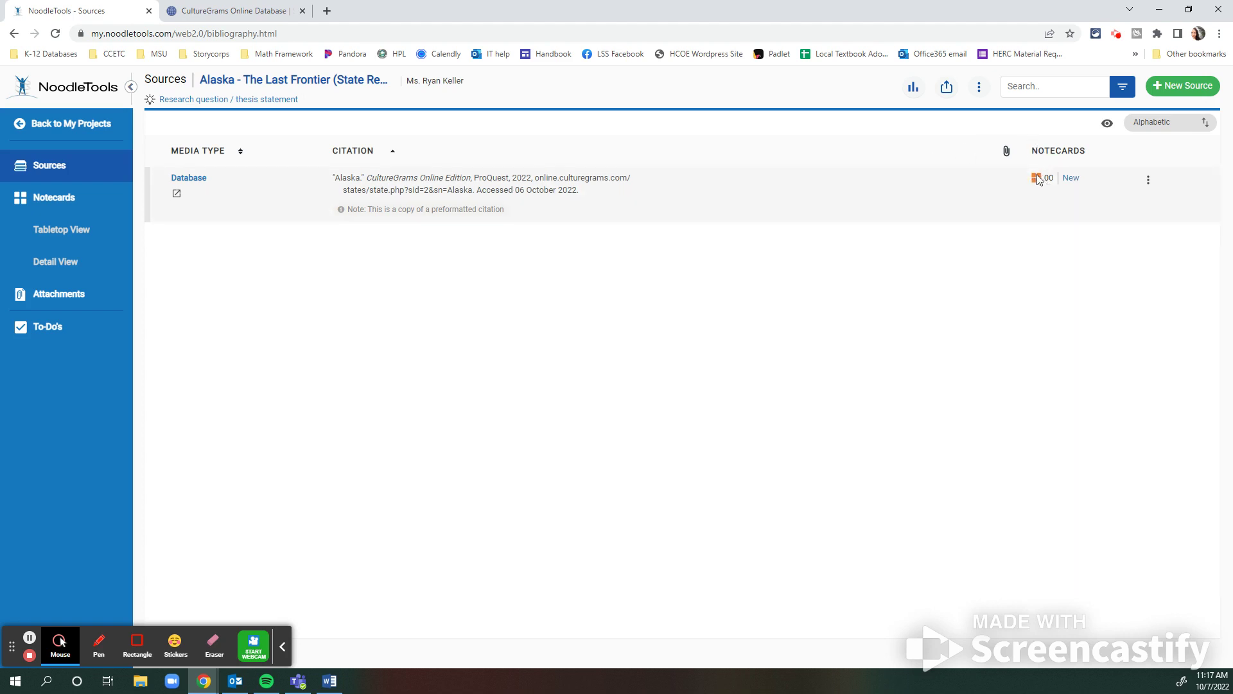
Create a new notecard for the Alaska source and title it Indigenous Peoples.
left_click(1071, 178)
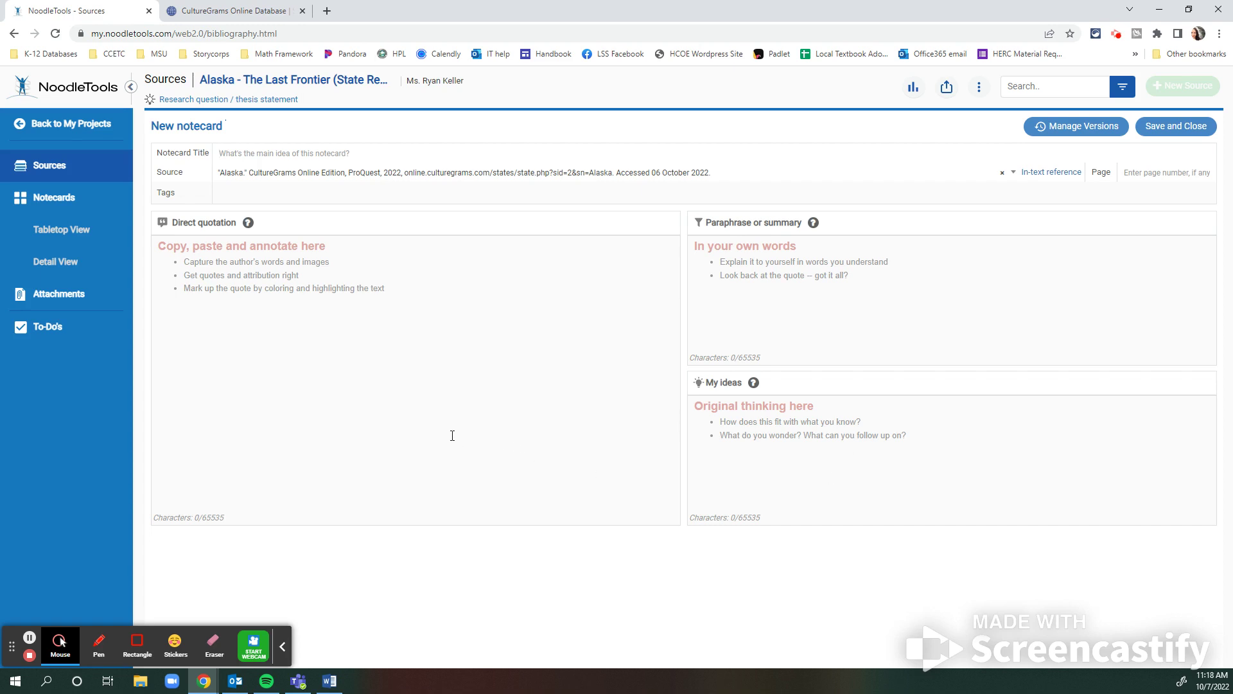
left_click(231, 154)
type("Indige")
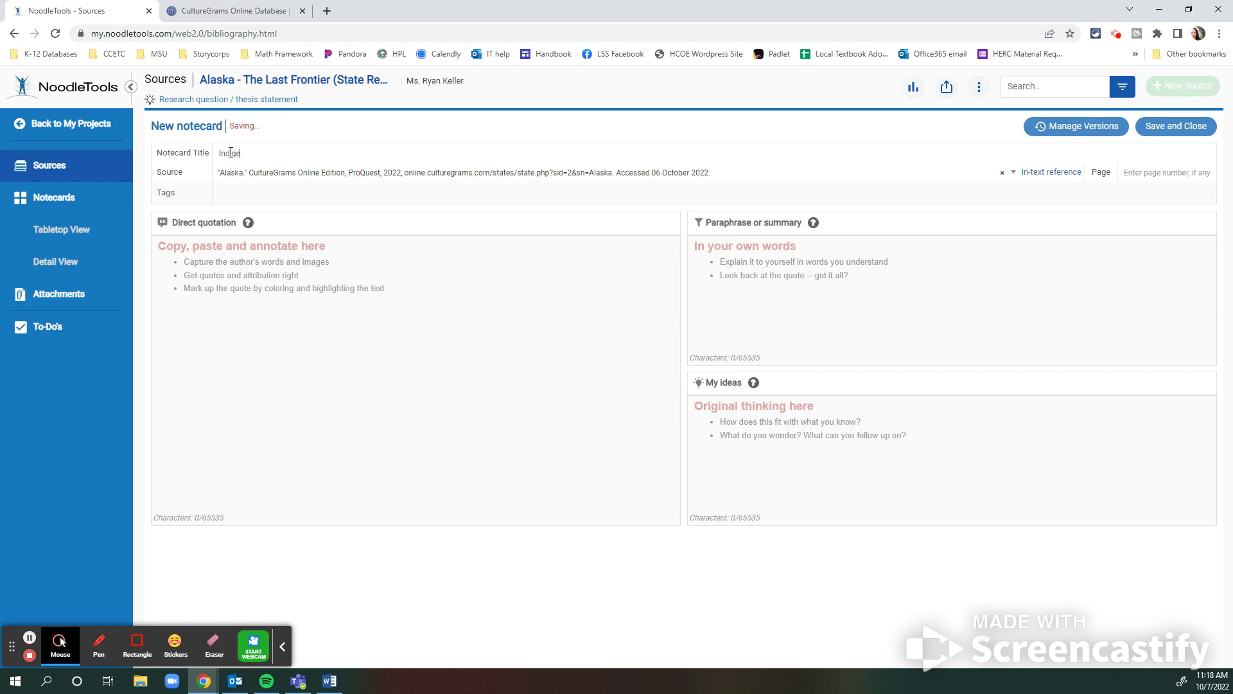
type("nous Peoples")
Examine the editing tools of the notecard's Paraphrase or summary and My ideas sections.
left_click(920, 276)
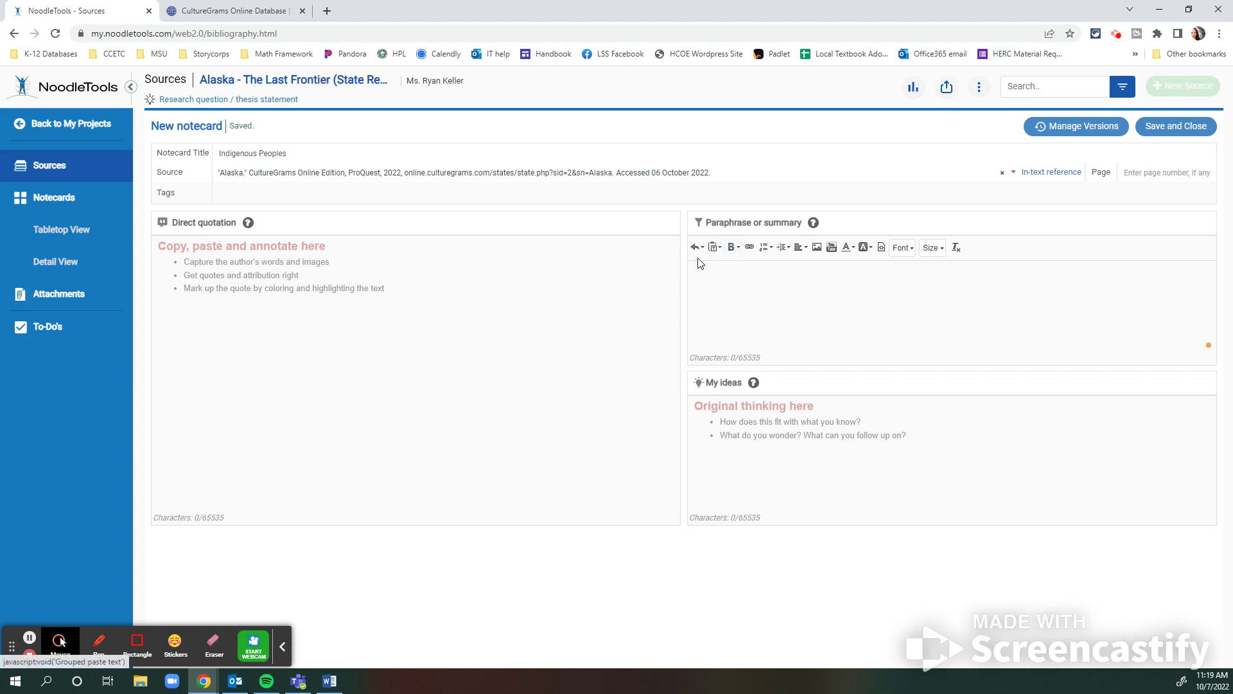
left_click(767, 264)
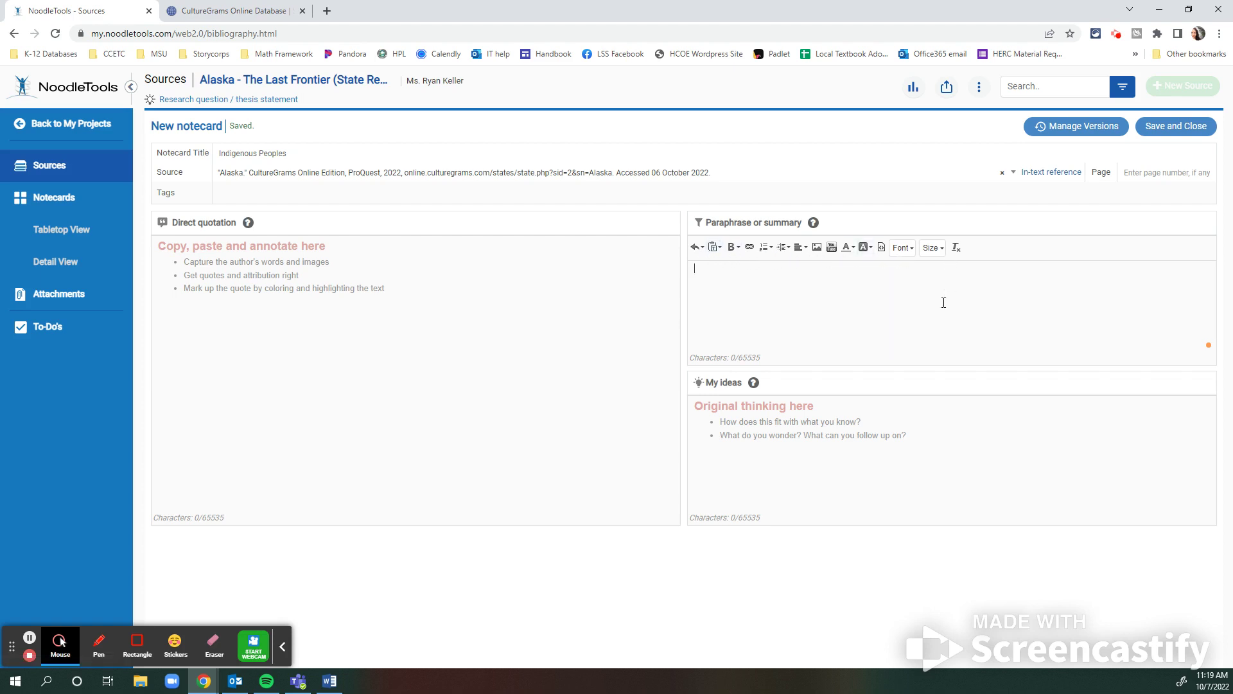
left_click(1007, 445)
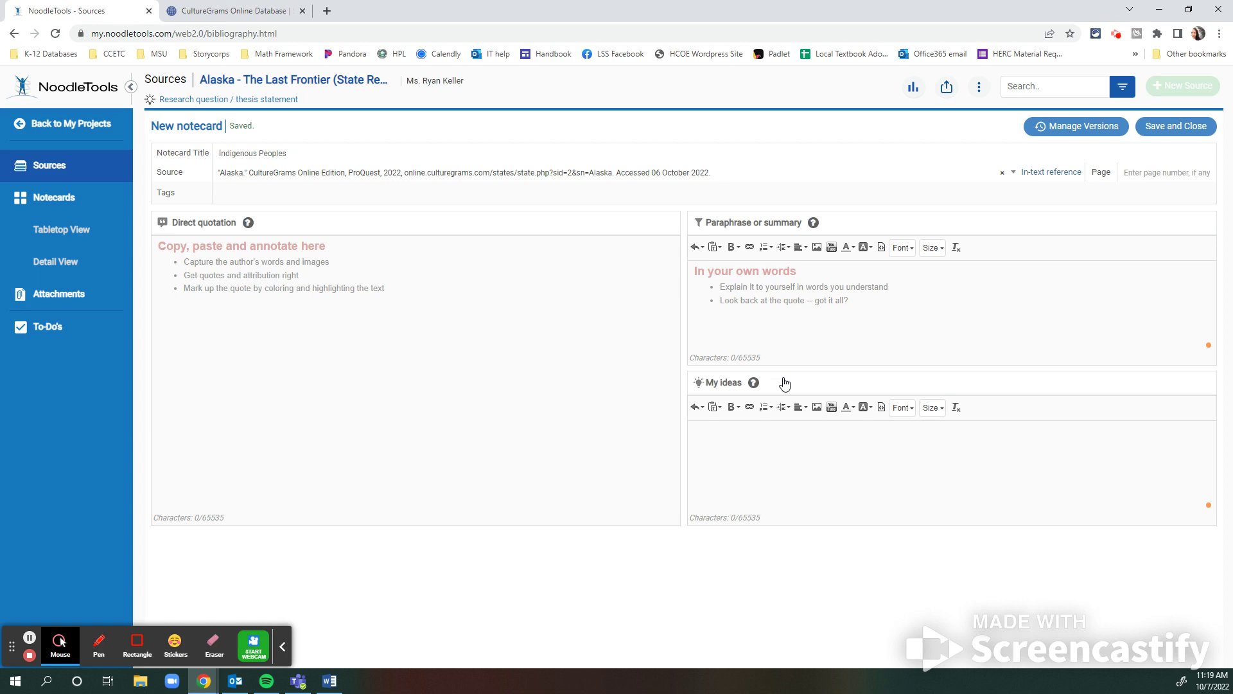
left_click(792, 423)
Move the Indigenous Peoples notecard toward the middle of the notecard tabletop, and show its contents in Detail View.
left_click(67, 201)
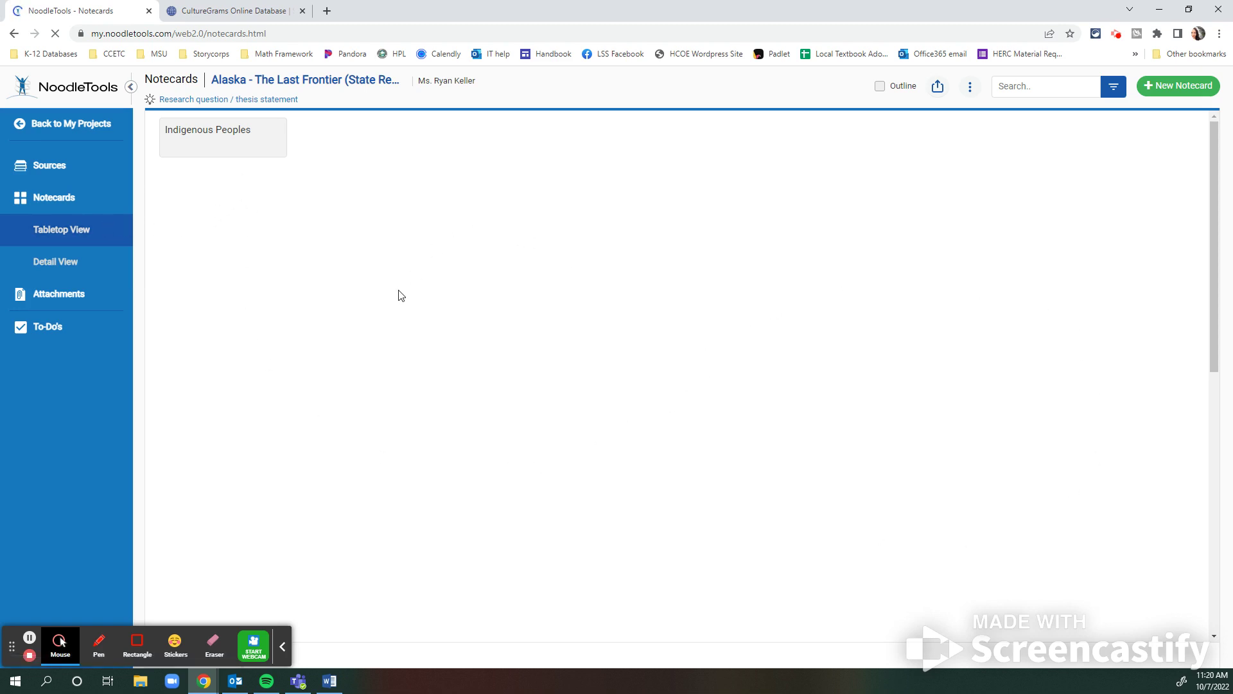
mouse_move(230, 143)
left_click_drag(264, 130, 453, 207)
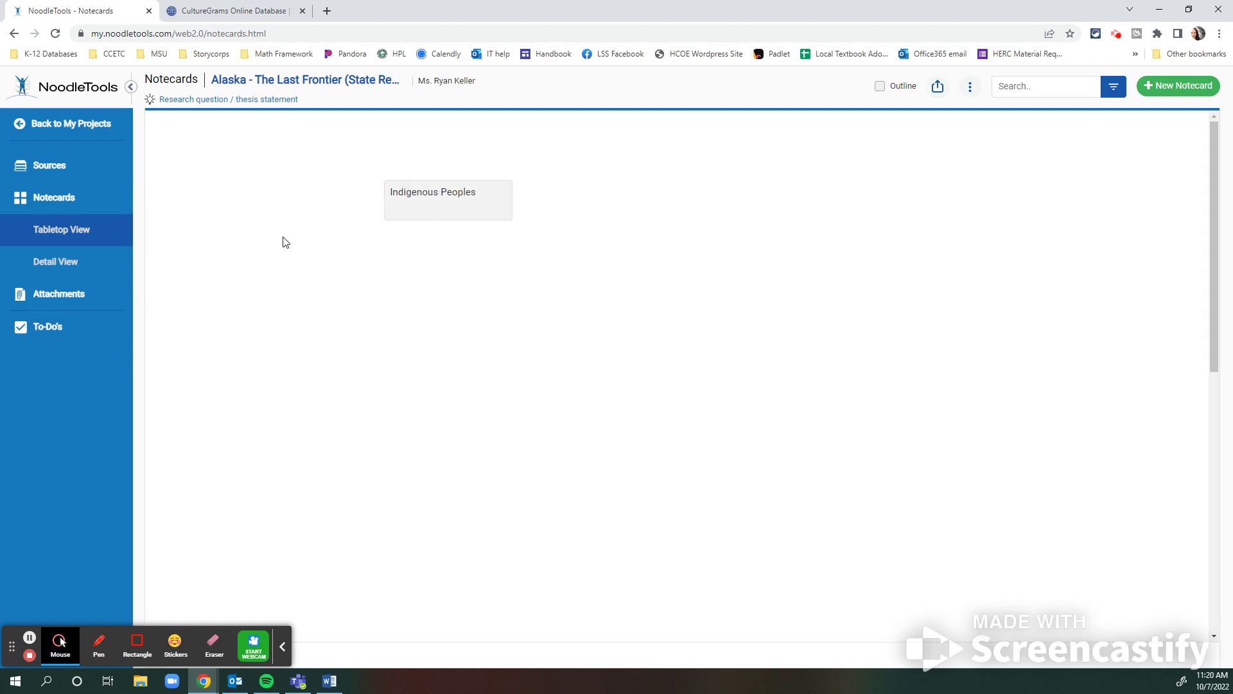
left_click(48, 264)
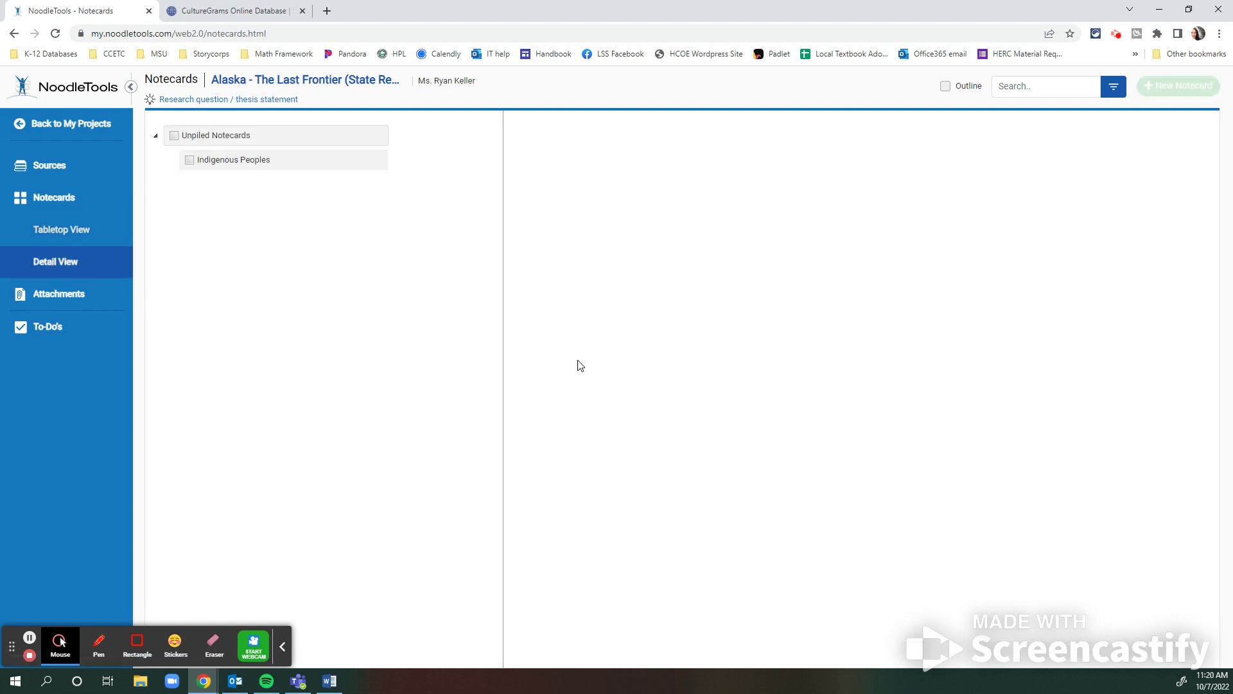
left_click(246, 162)
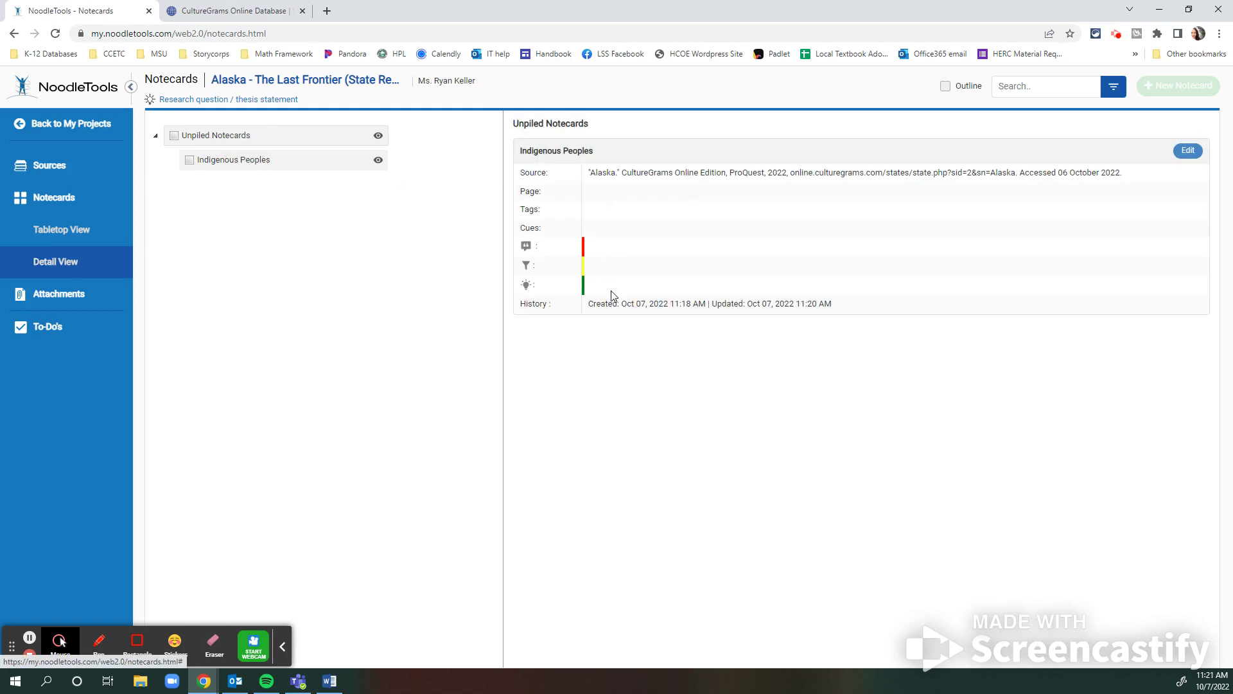
Open the Tooth Decay (Organizing Notes Activity) project and review the notecards attached to the "Dental Health" source.
left_click(86, 125)
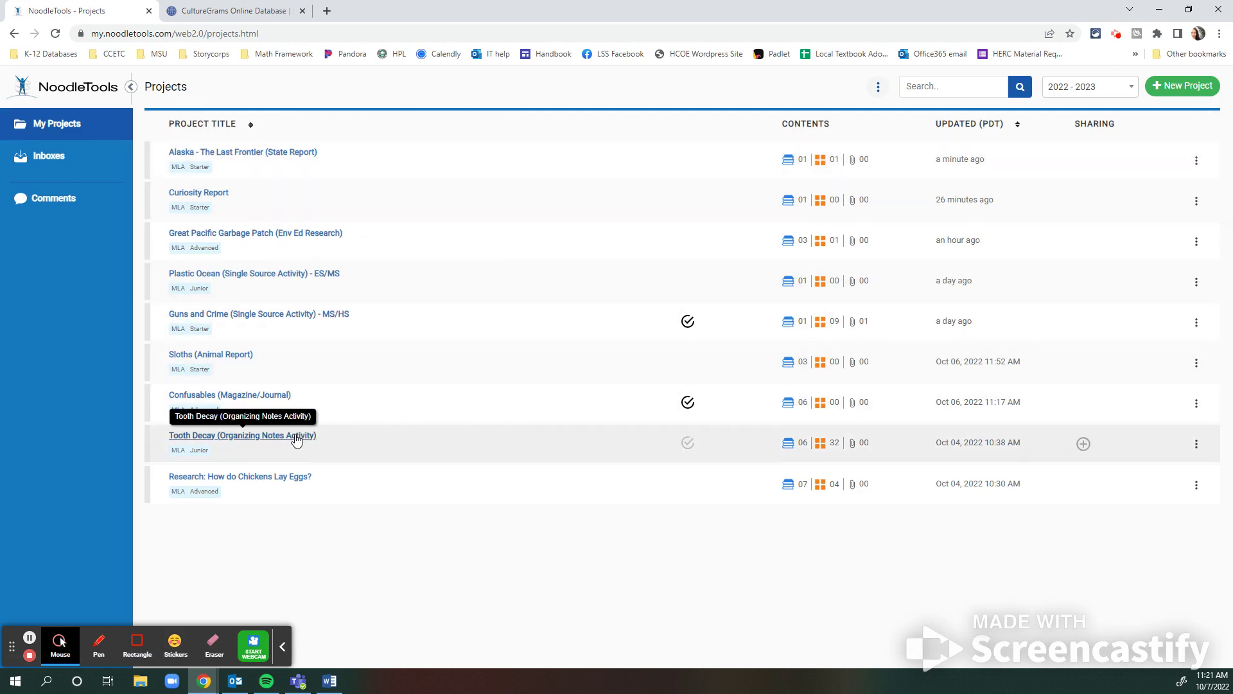
left_click(296, 439)
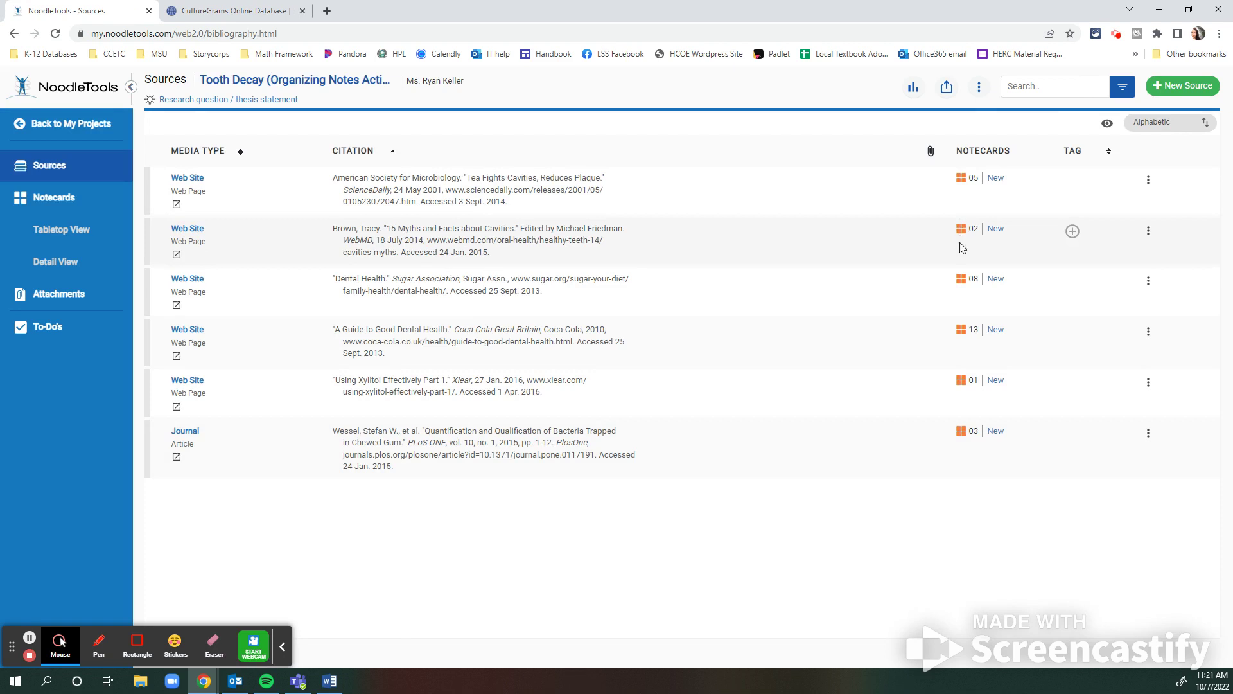
left_click(963, 280)
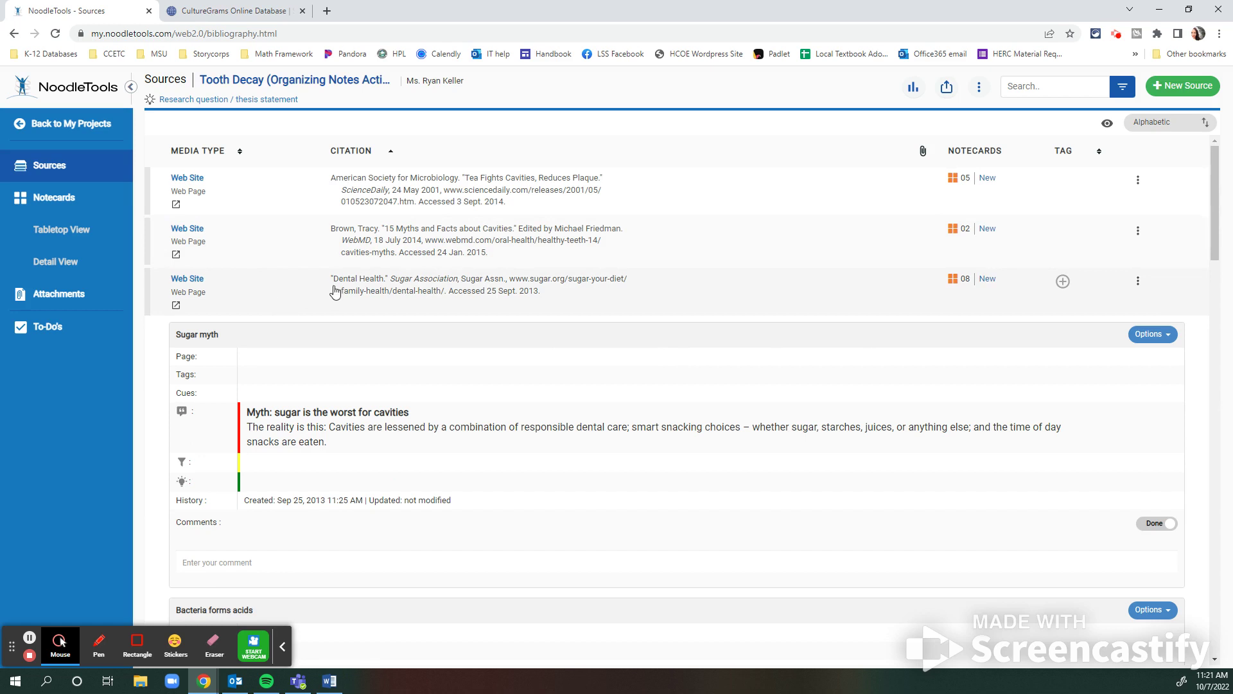
scroll(493, 397, "down", 4)
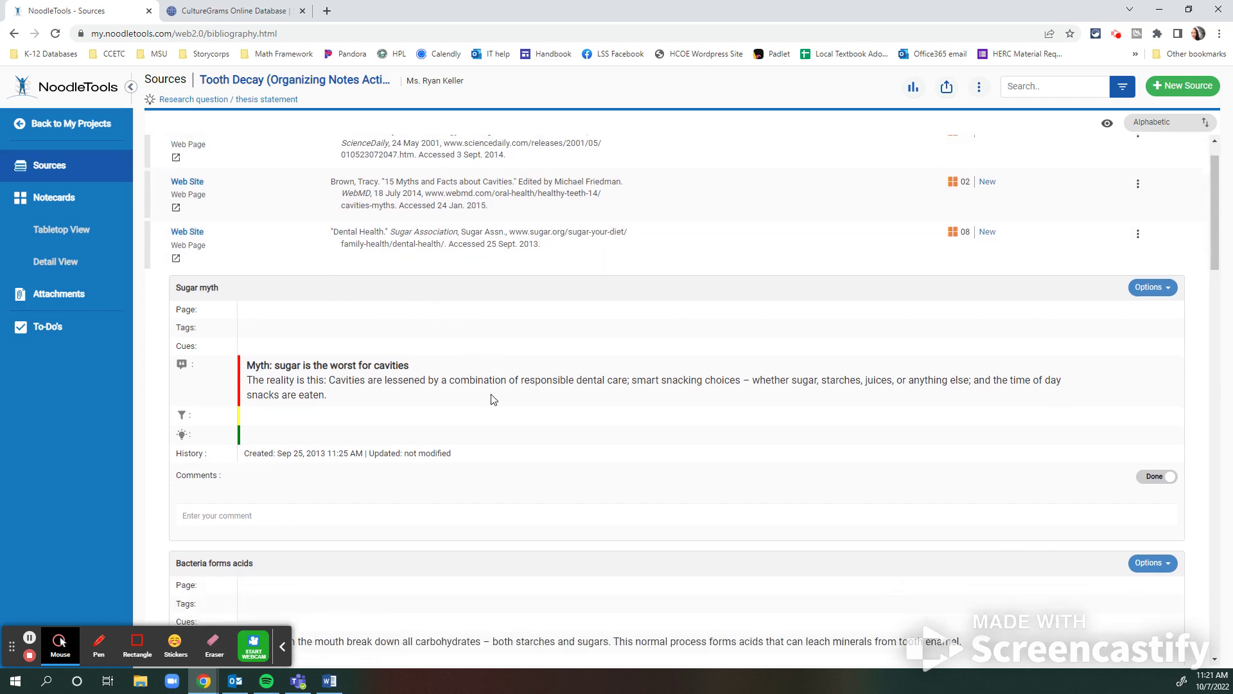
scroll(493, 396, "down", 3)
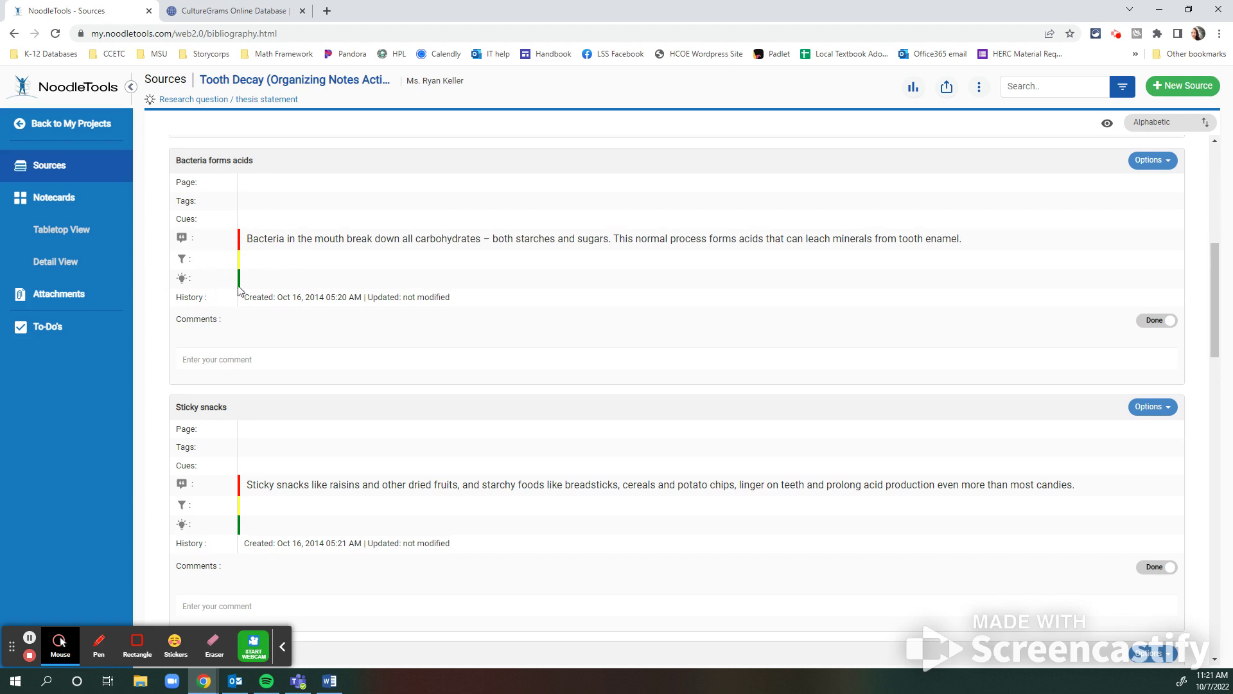
scroll(333, 410, "down", 1)
scroll(333, 410, "down", 8)
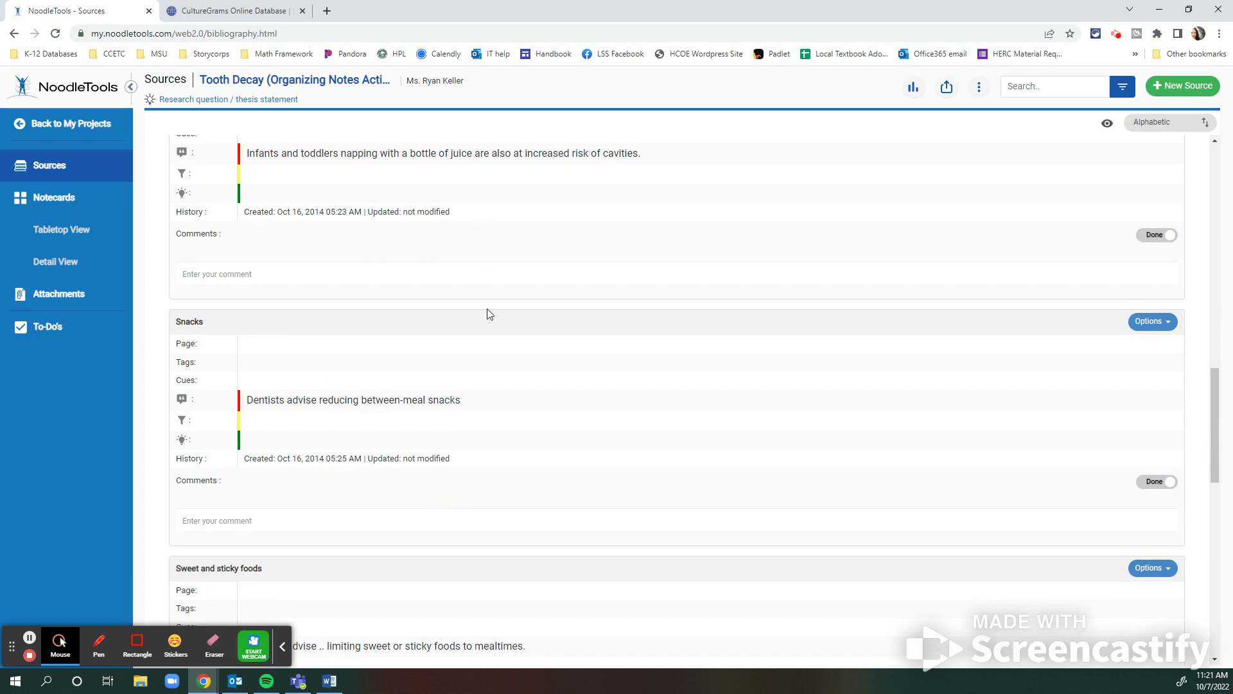
scroll(592, 485, "down", 3)
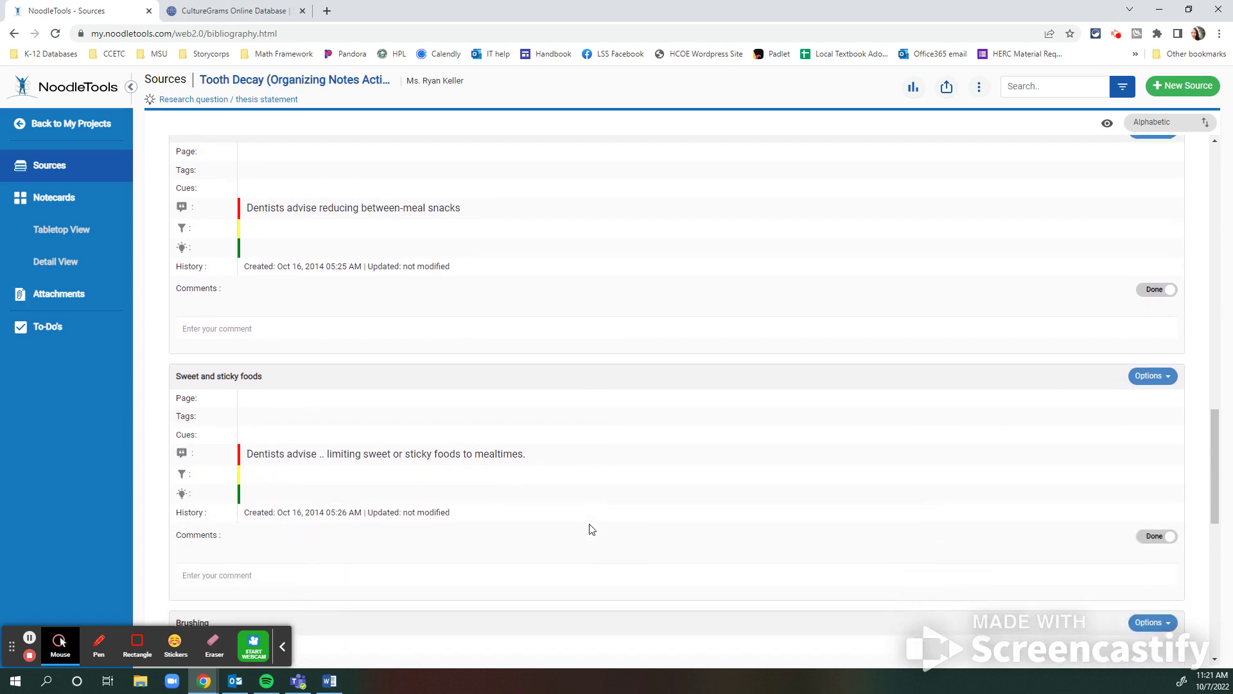
On the notecard tabletop, gather the three black tea notecards below Sparkling drinks and juices.
left_click(53, 201)
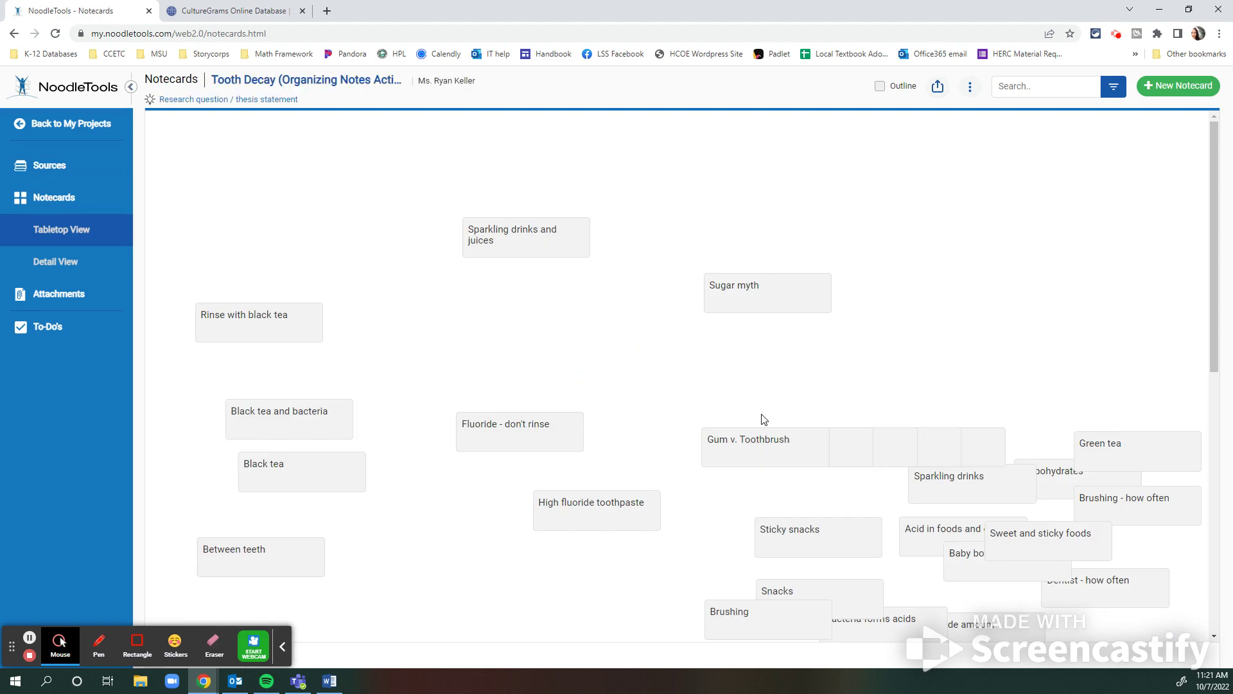
mouse_move(571, 452)
left_click_drag(550, 245, 335, 235)
left_click_drag(286, 334, 392, 343)
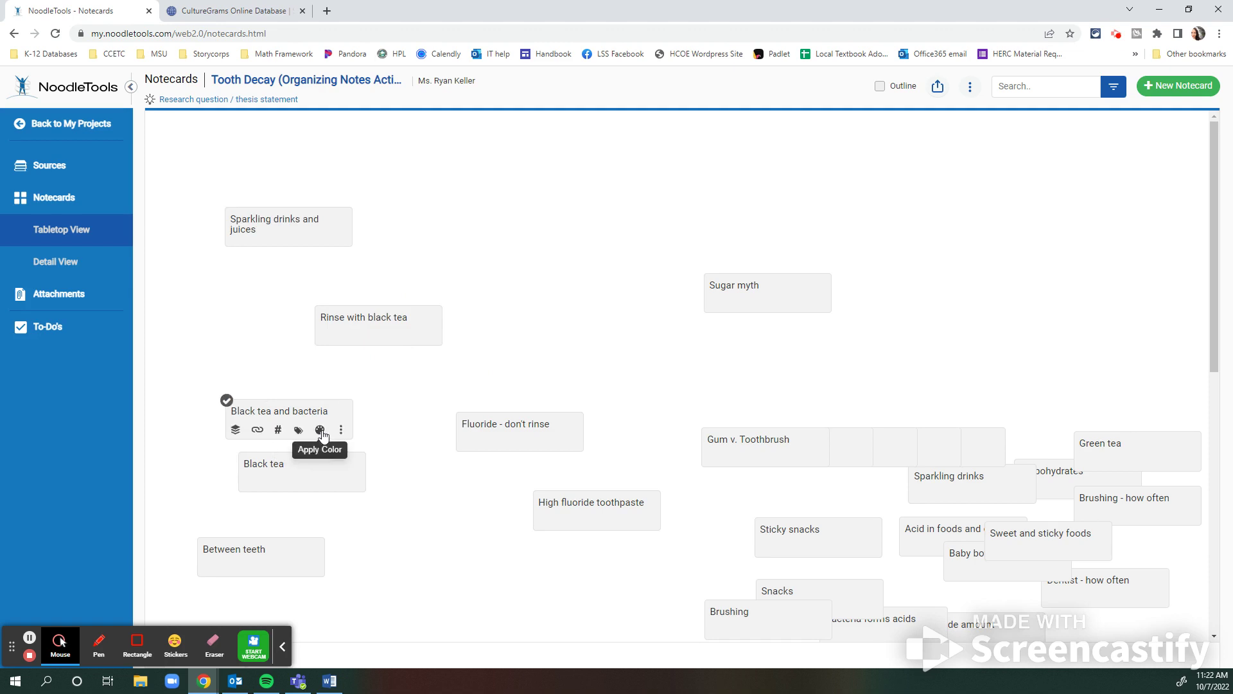
left_click_drag(307, 416, 252, 382)
left_click_drag(307, 461, 232, 351)
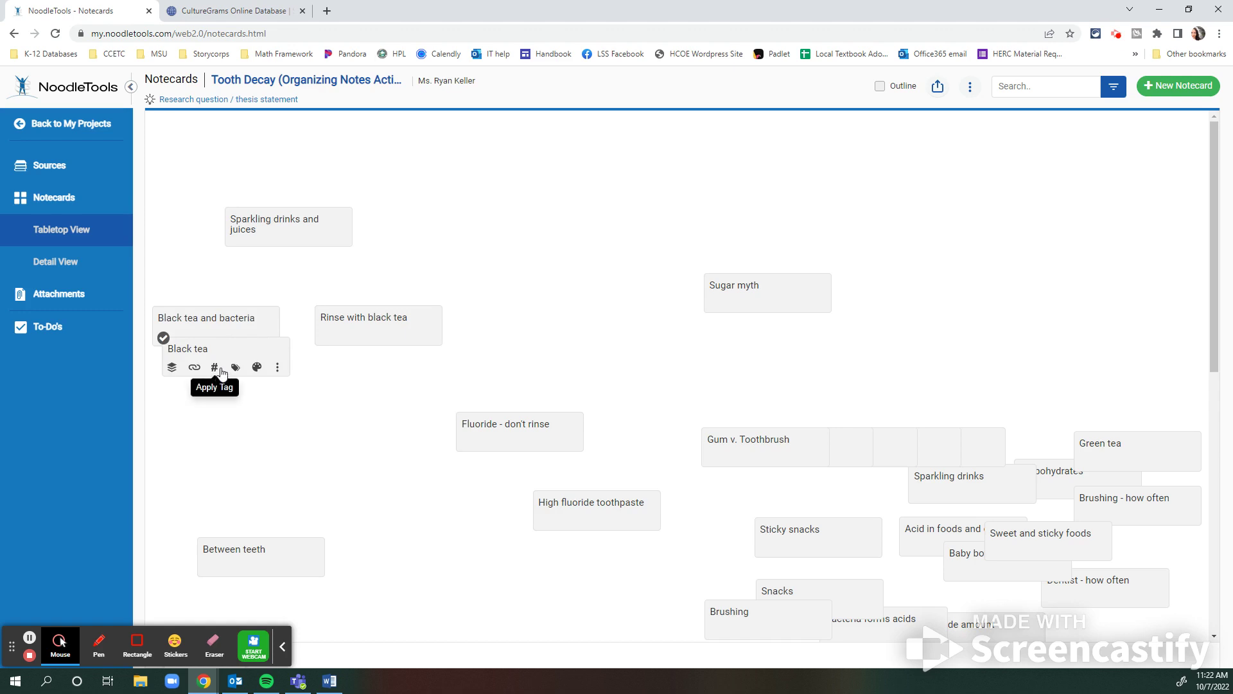
Group the Fluoride - don't rinse notecard directly above High fluoride toothpaste near the tabletop's upper middle.
left_click_drag(482, 440, 526, 193)
left_click(627, 522)
left_click_drag(626, 521, 576, 219)
Examine the cue and color choices available for the Rinse with black tea notecard without applying any.
mouse_move(418, 336)
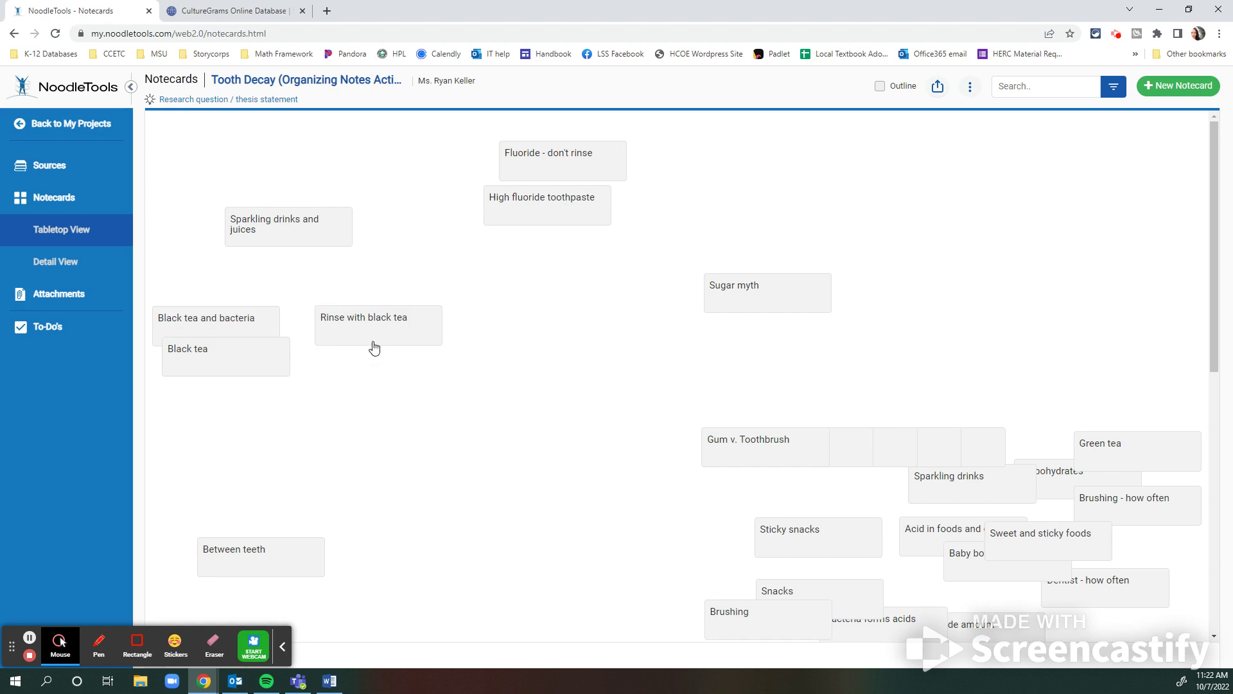
left_click(388, 338)
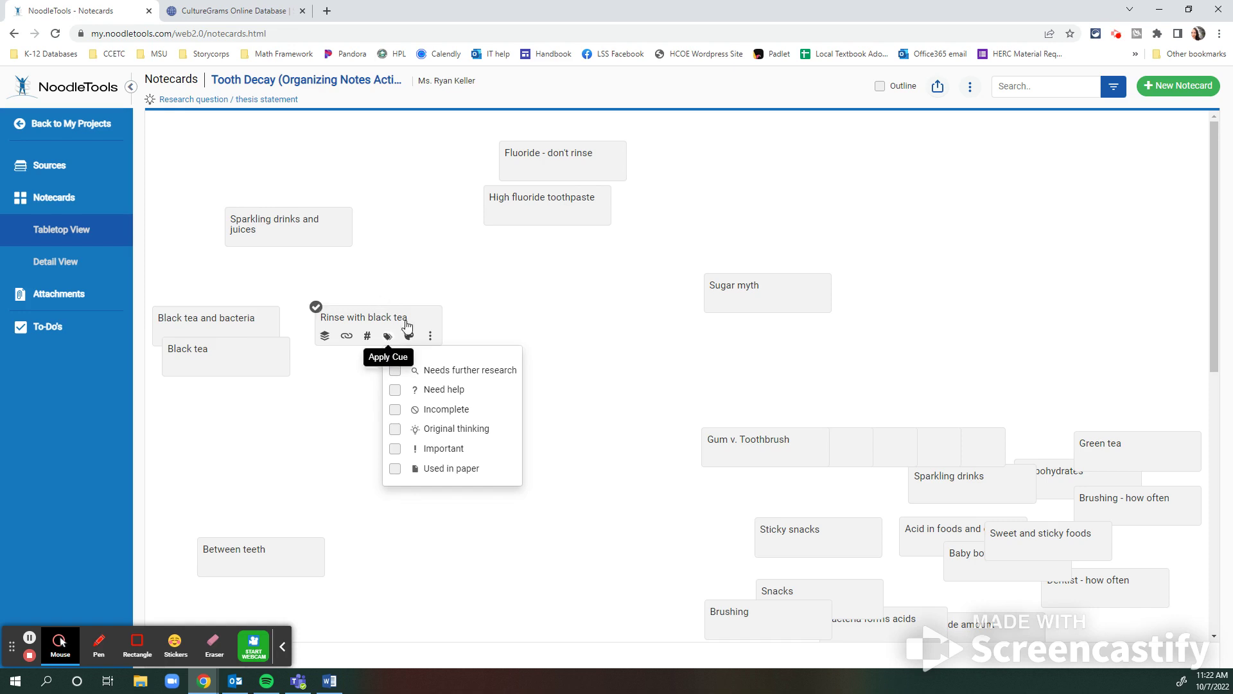
left_click(409, 337)
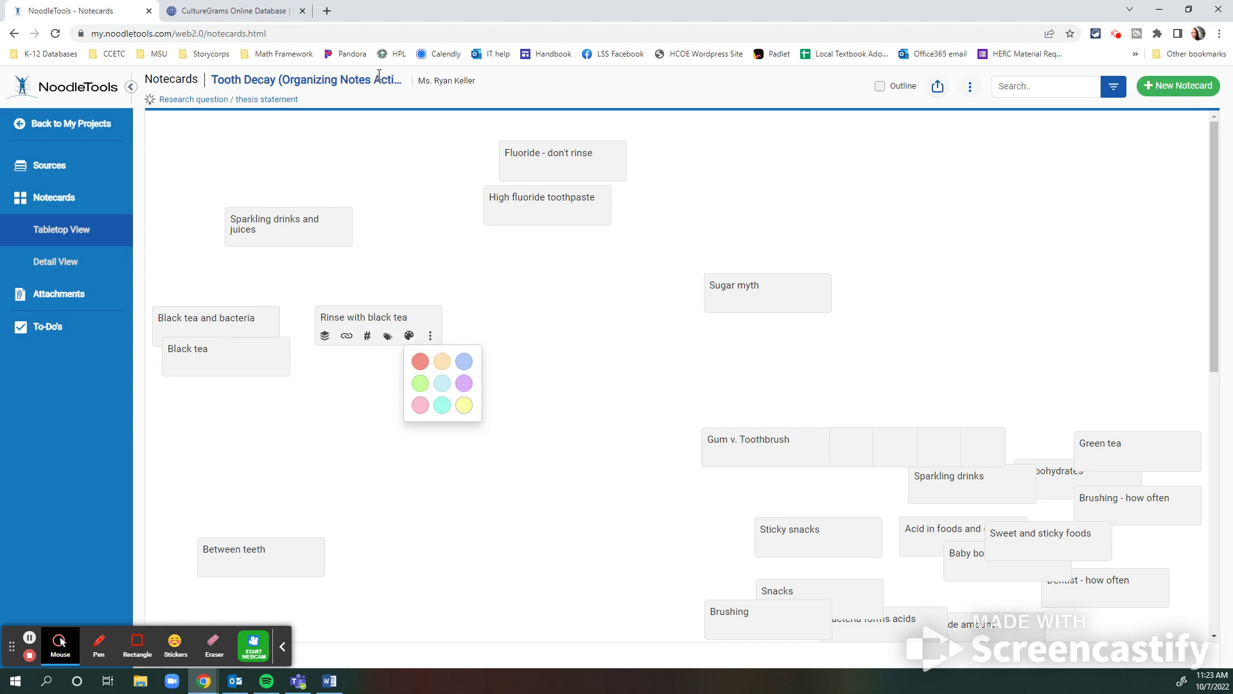
left_click(539, 523)
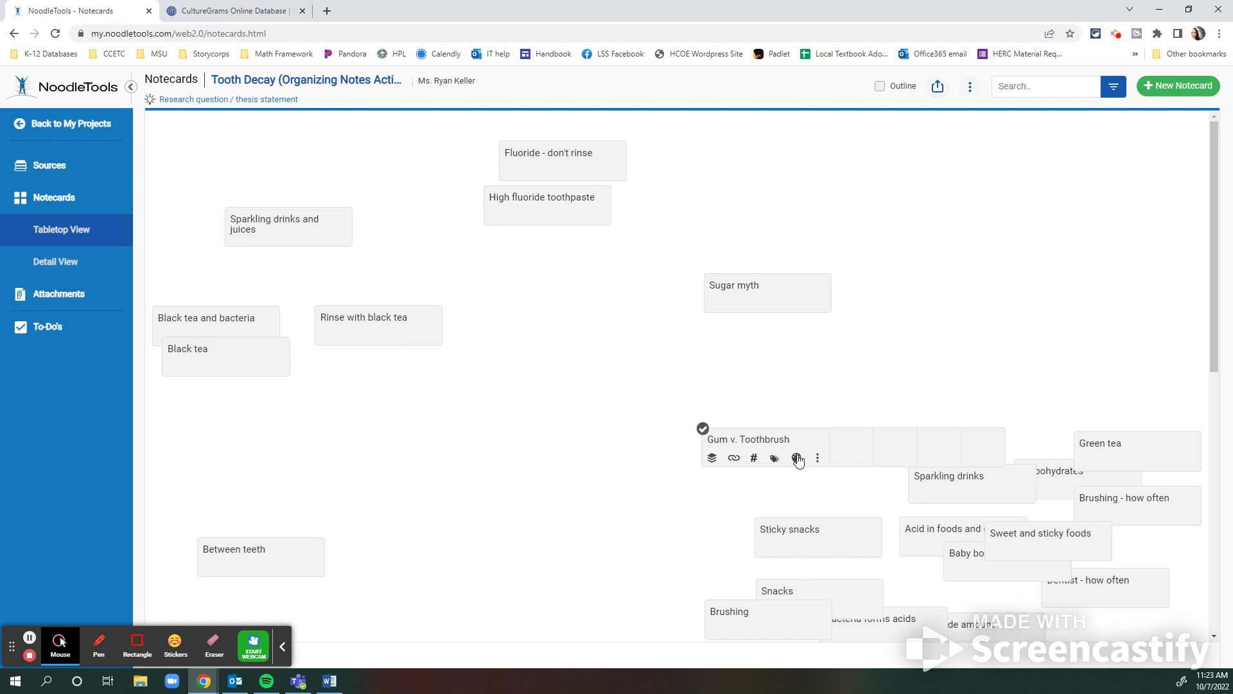
Move the Green tea notecard out of the crowded cluster to the open area beside Sugar myth.
left_click_drag(1098, 443, 981, 296)
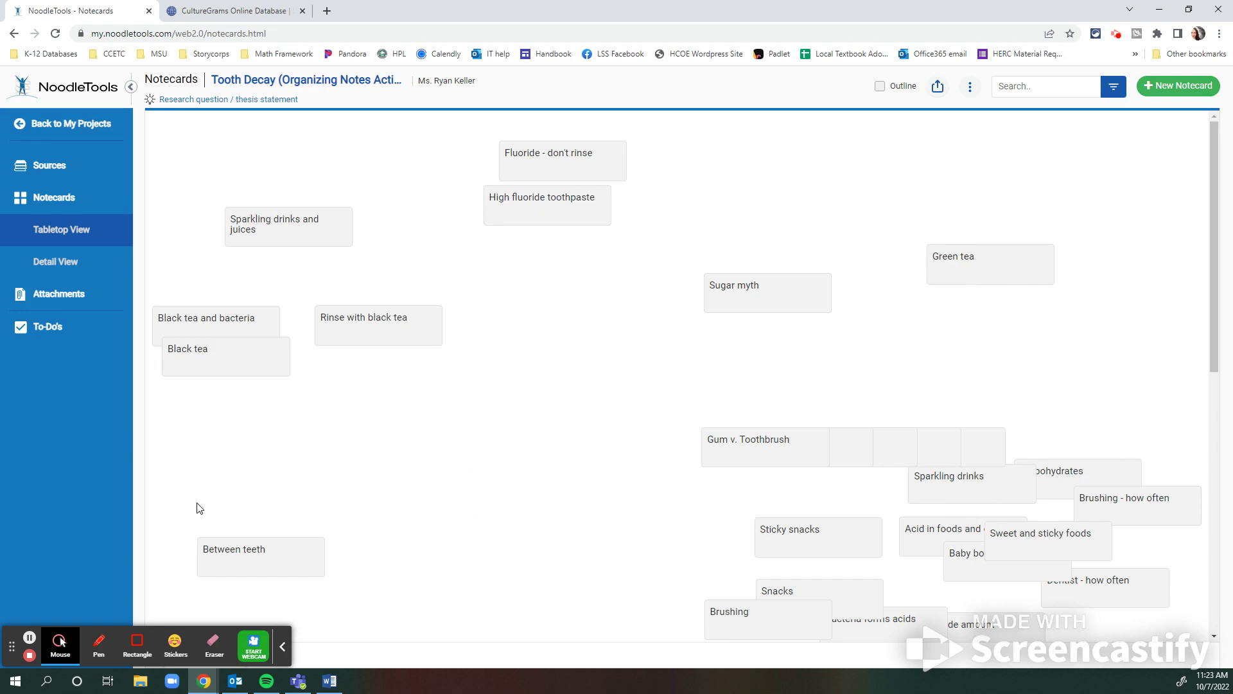
Switch the notecards to Detail View and display the Carbohydrates, Eating choices and Coke and health notecards together.
left_click(44, 263)
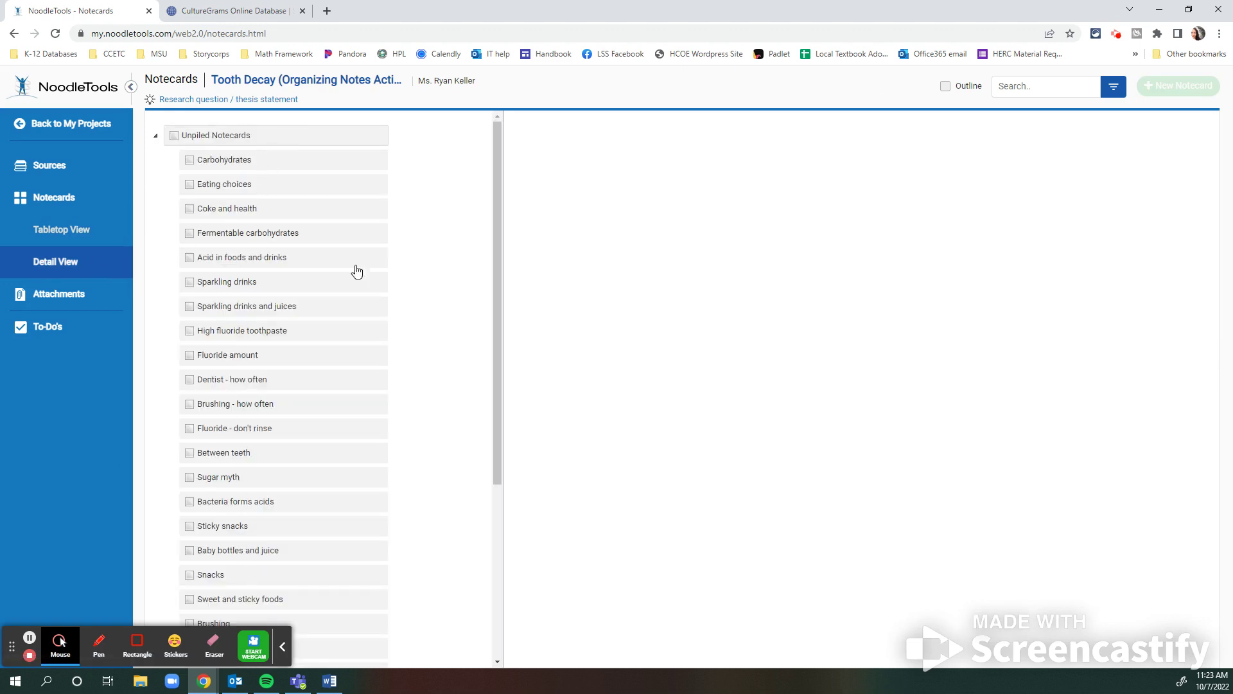
left_click(258, 162)
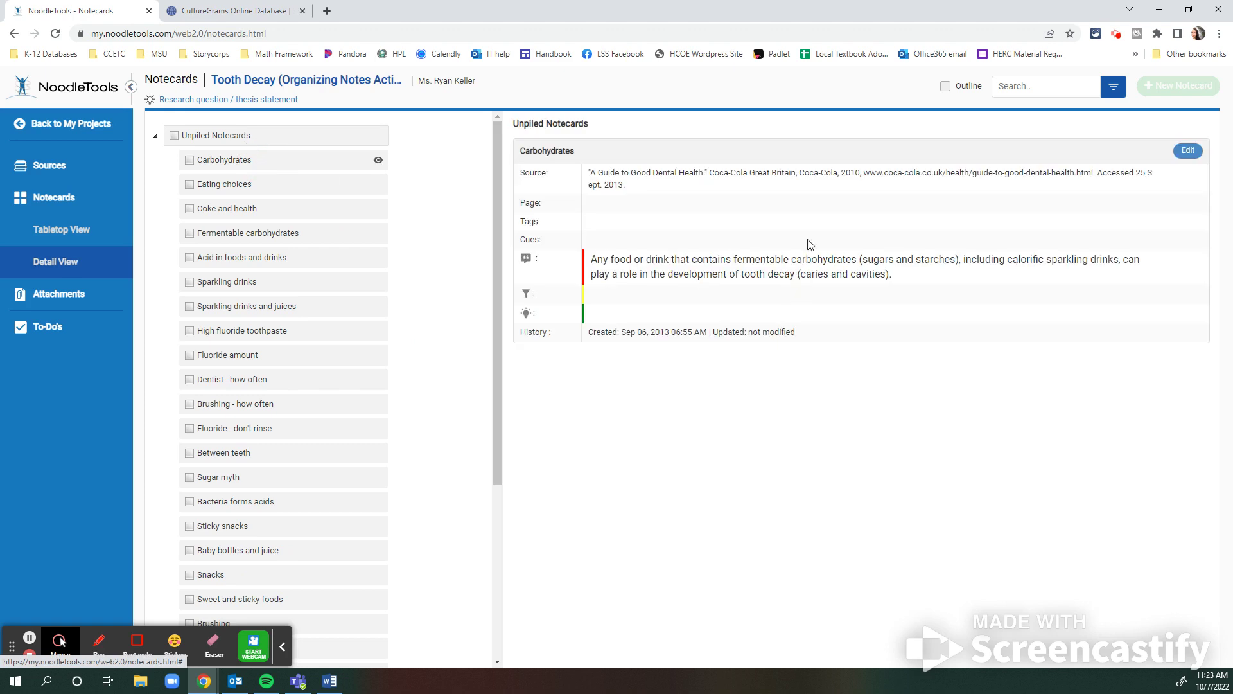
left_click(341, 184)
left_click(340, 208)
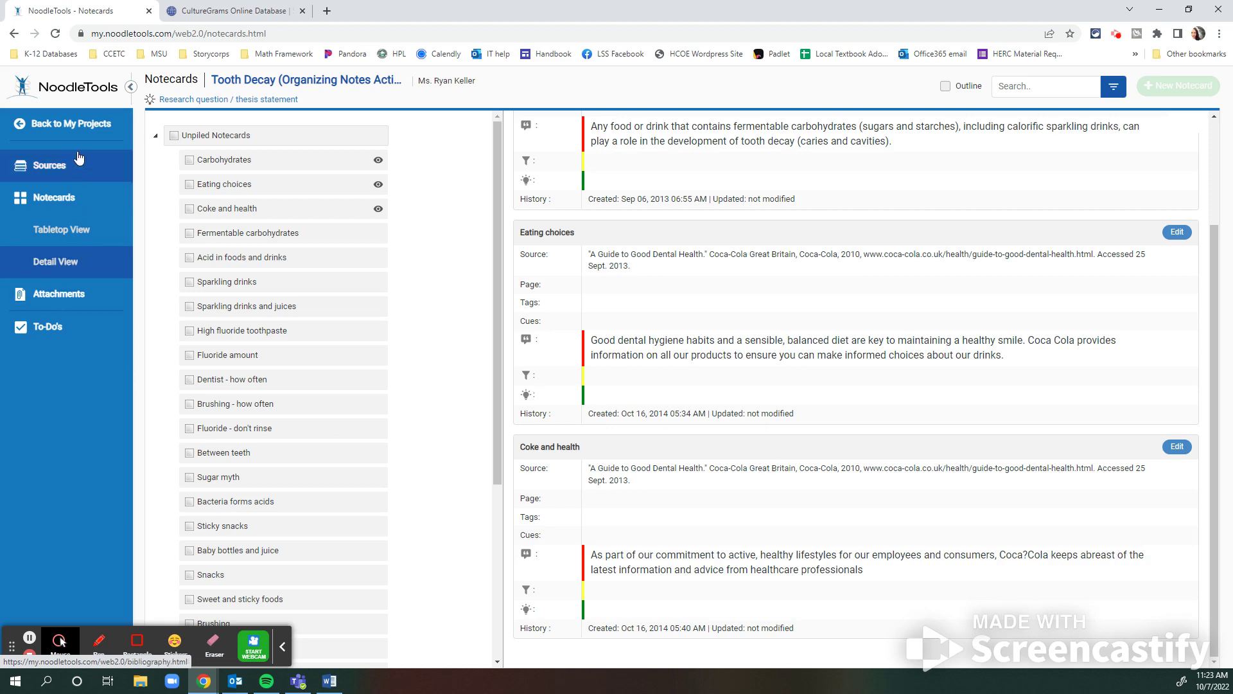
Leave the Tooth Decay project and show the projects shared with the Animal Reports inbox.
left_click(95, 119)
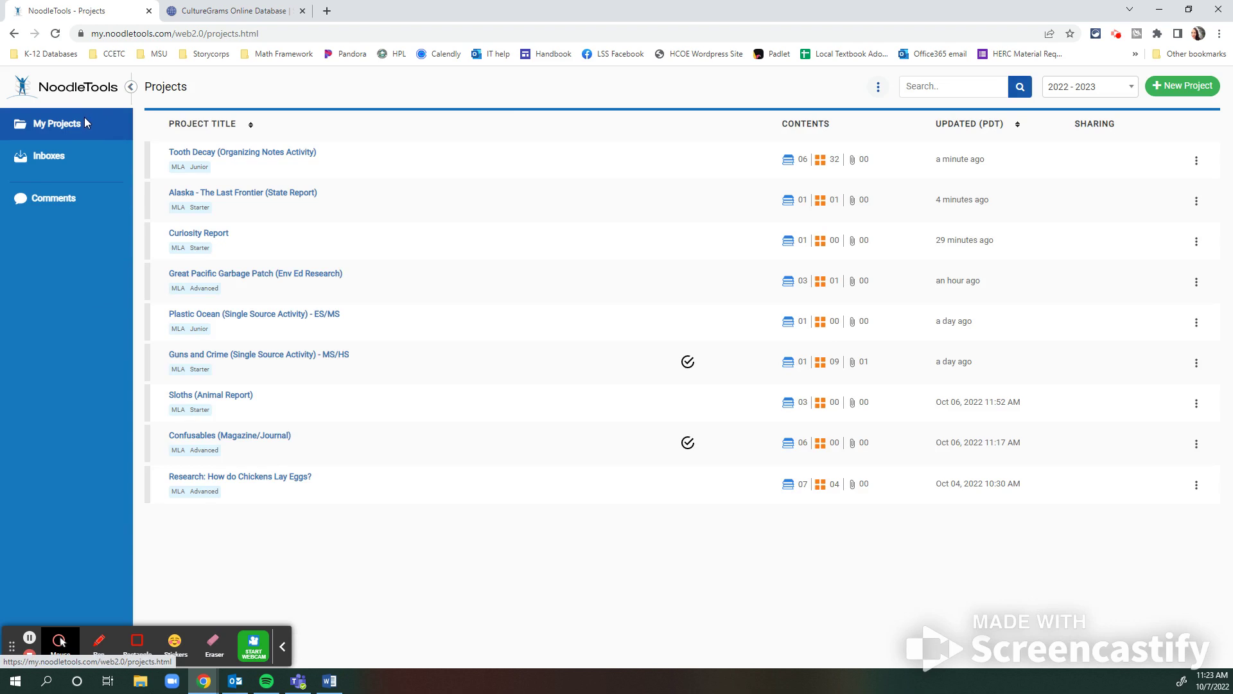
left_click(55, 161)
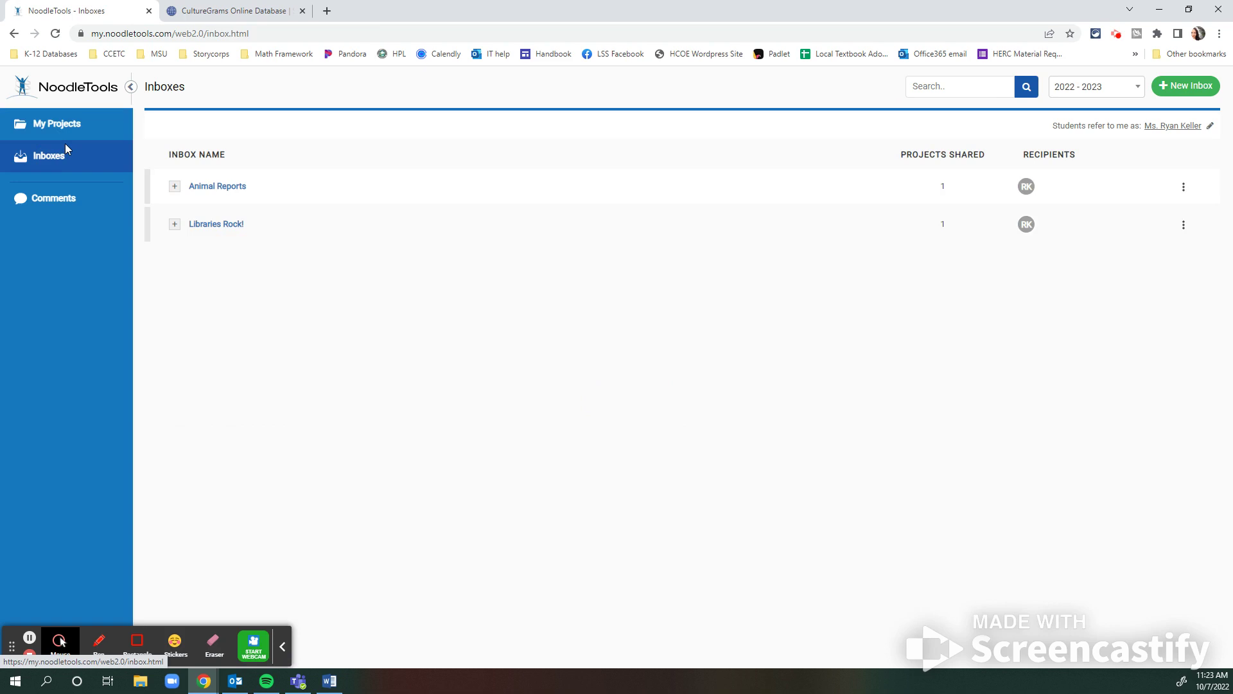
left_click(229, 187)
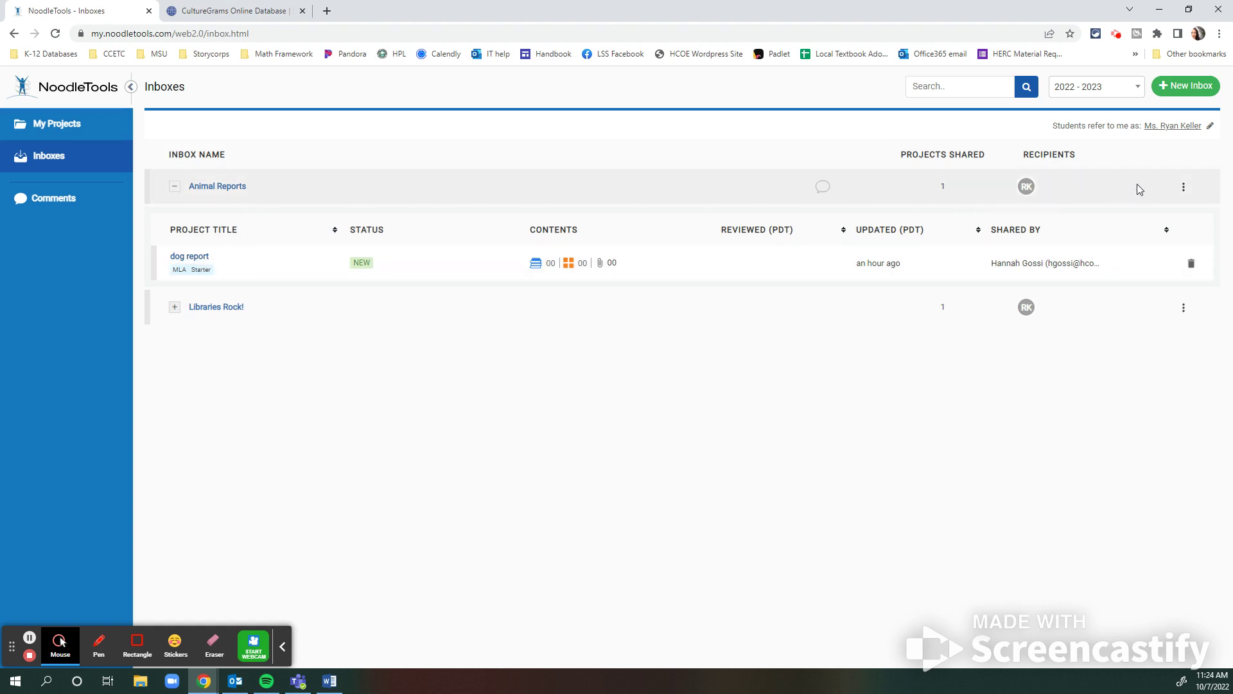
Open the Animal Reports inbox for editing and expand its notecard instructions.
left_click(1183, 187)
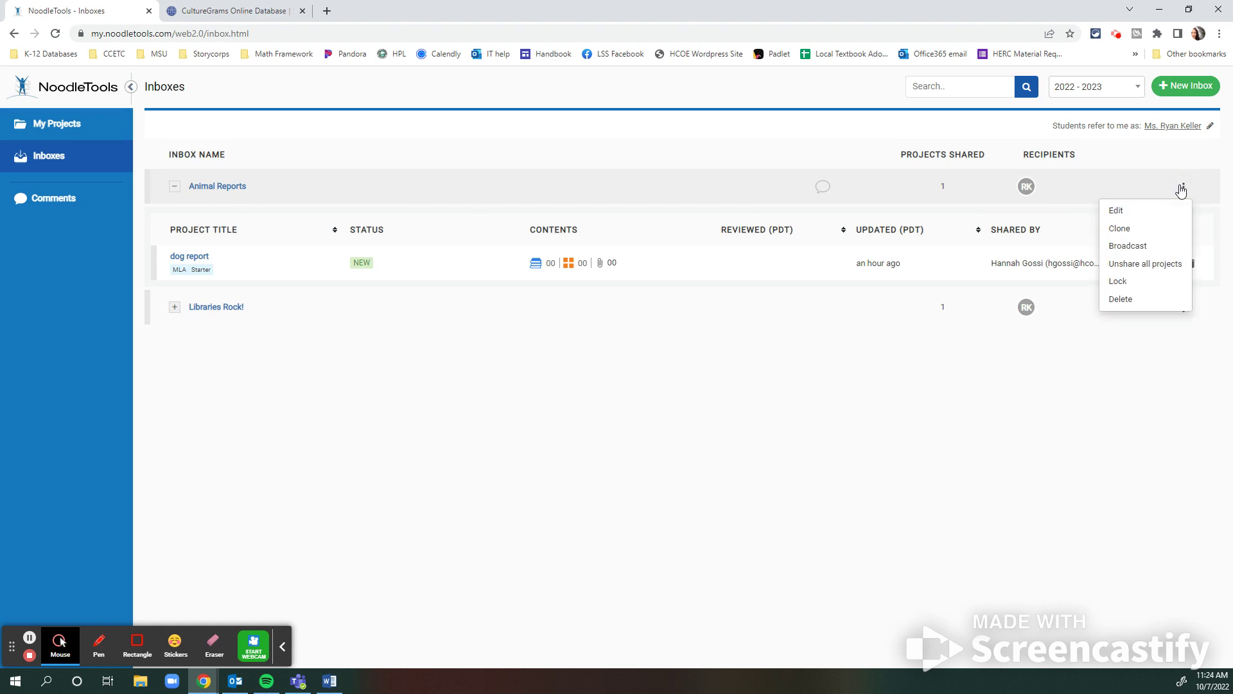
left_click(1115, 212)
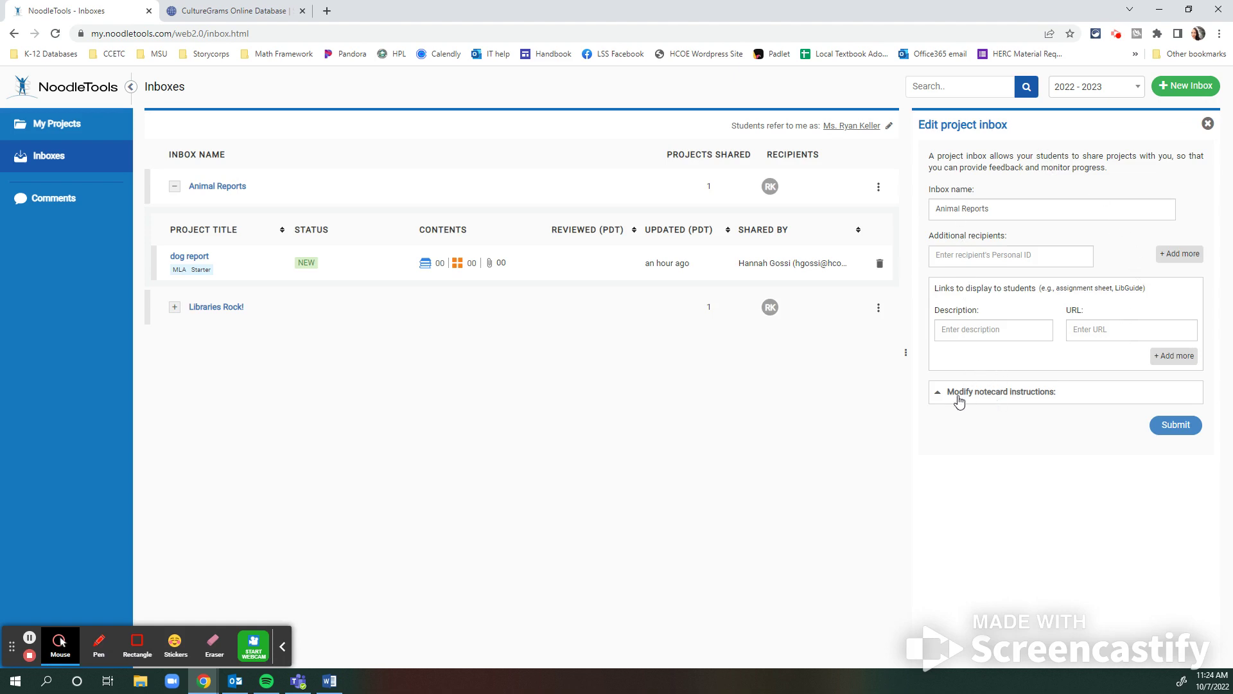
left_click(1036, 395)
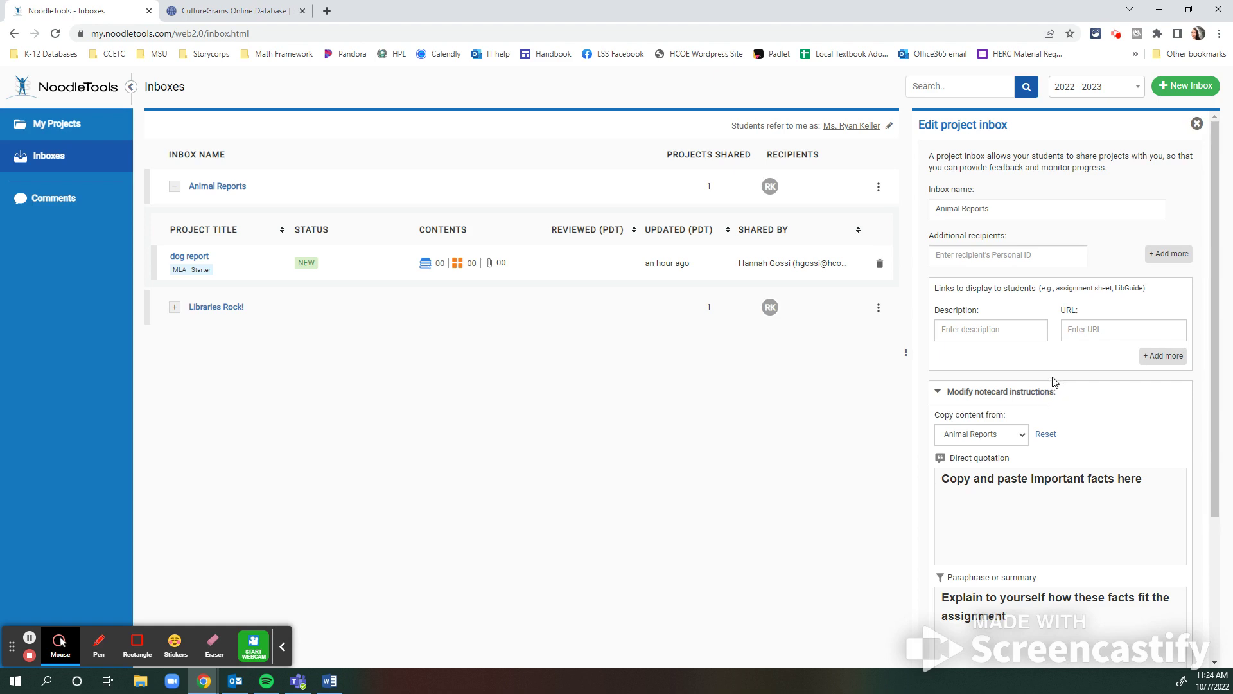
Examine the Direct quotation, Paraphrase or summary and My ideas instructions and their text formatting options, and close the inbox settings without submitting.
scroll(1054, 384, "down", 3)
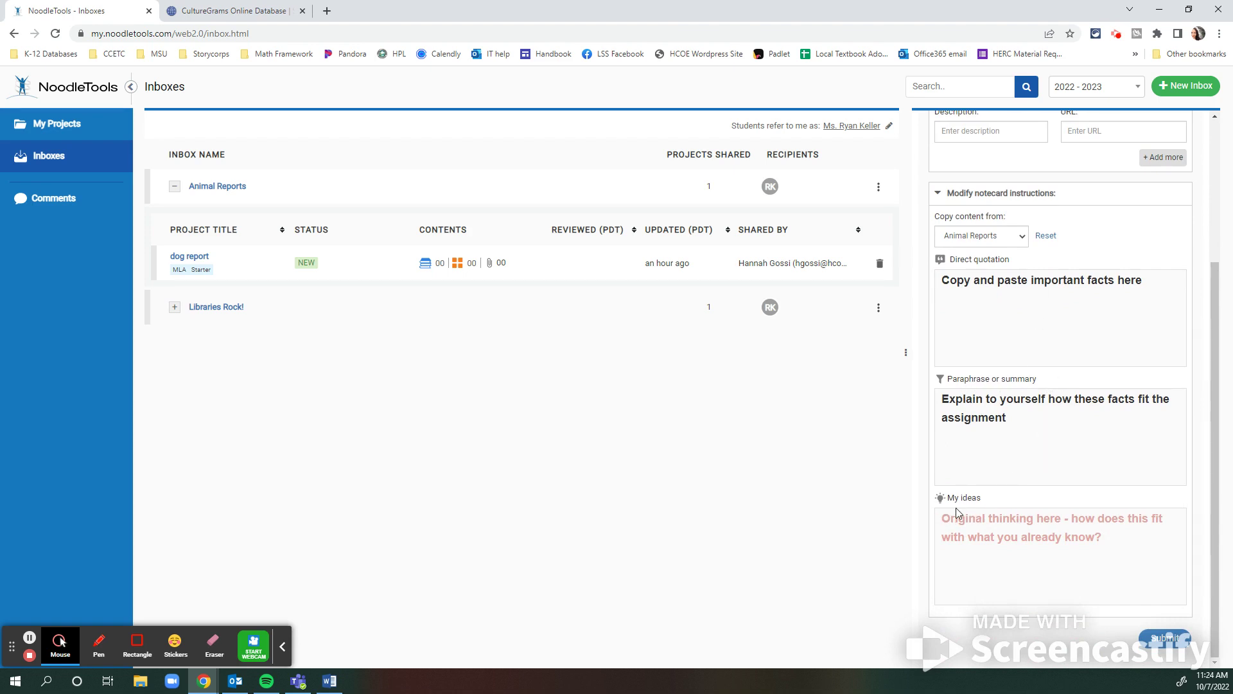
left_click(1147, 281)
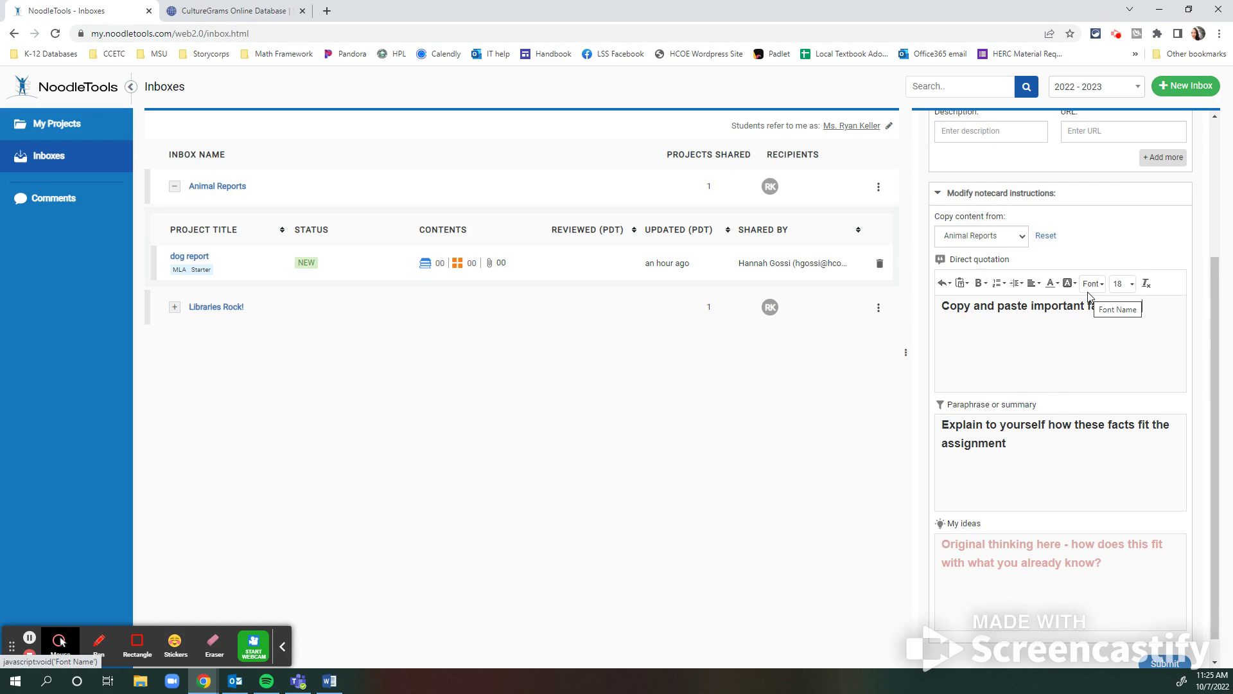
scroll(1090, 299, "down", 1)
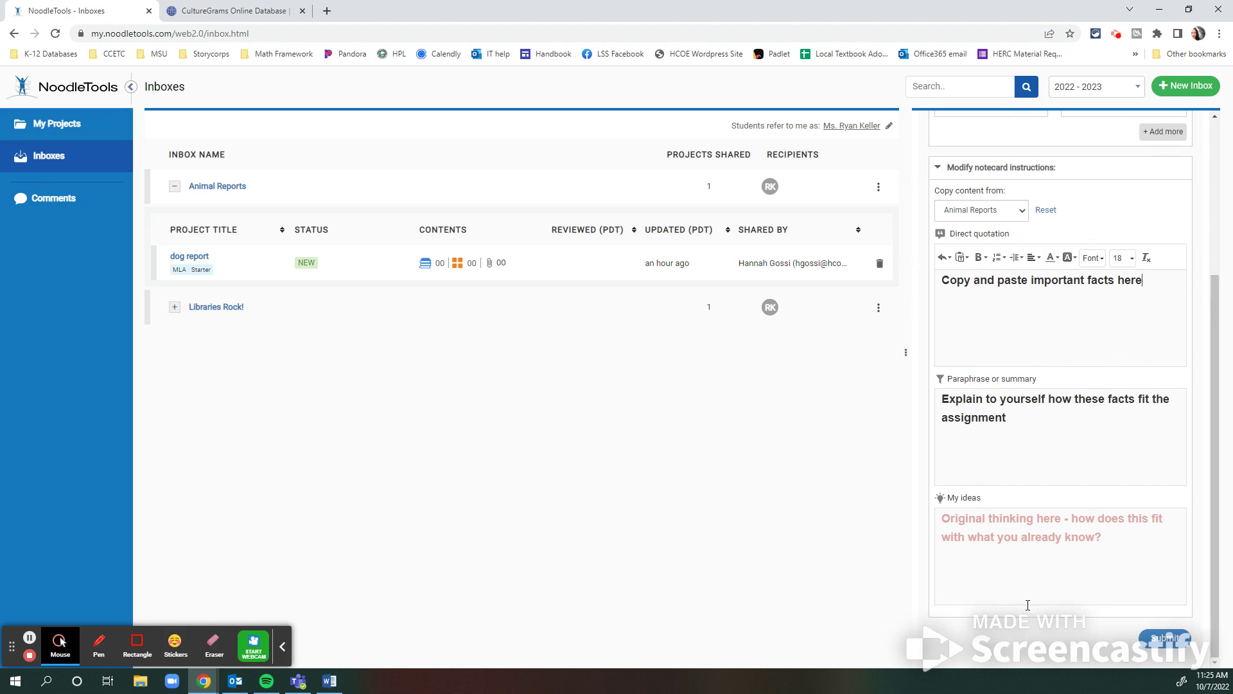
scroll(1140, 586, "up", 2)
scroll(1101, 402, "up", 2)
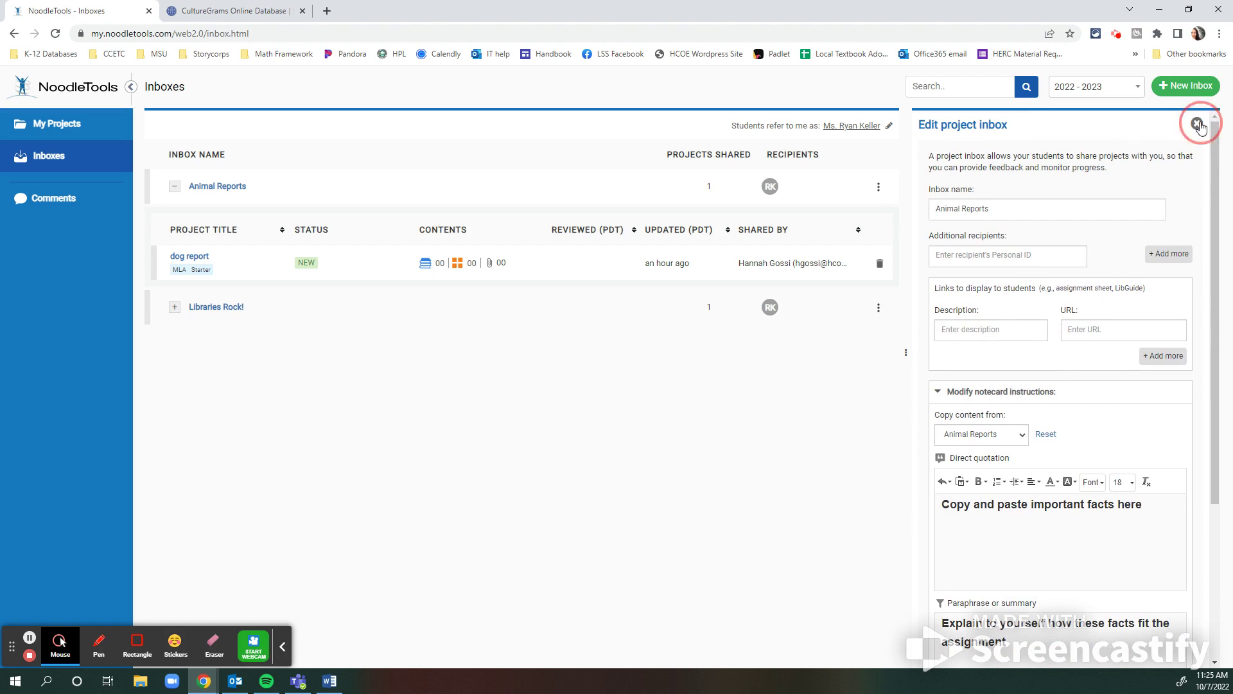
left_click(1196, 126)
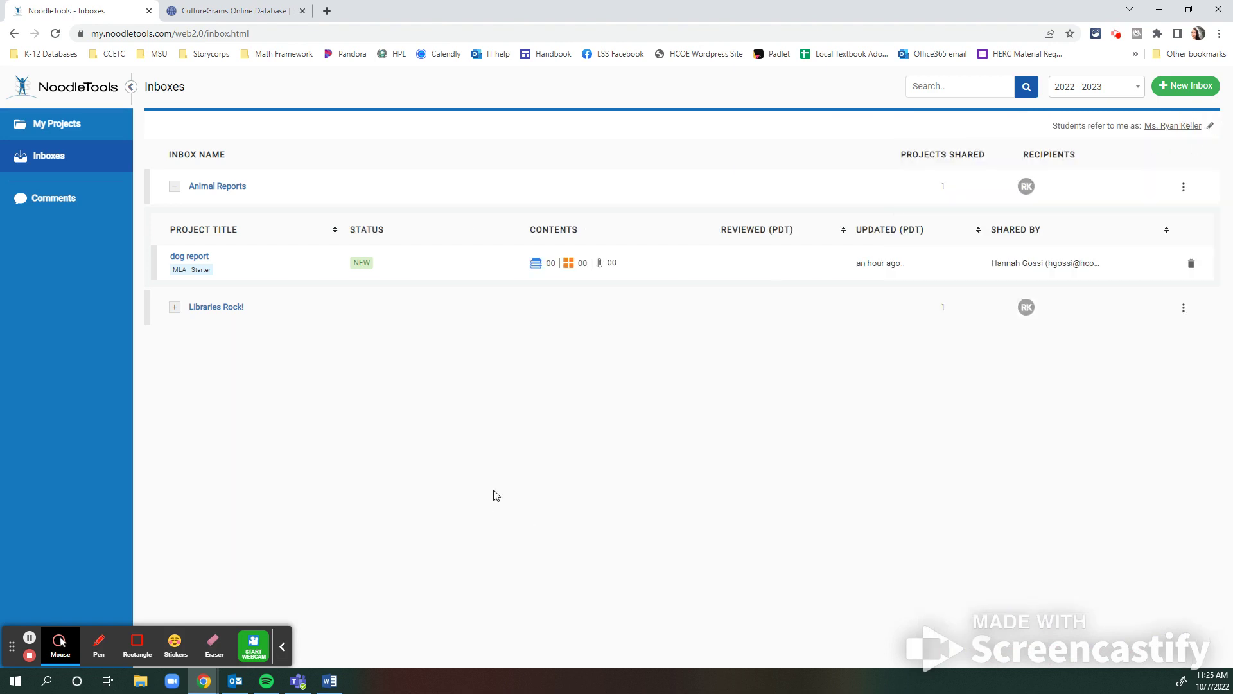